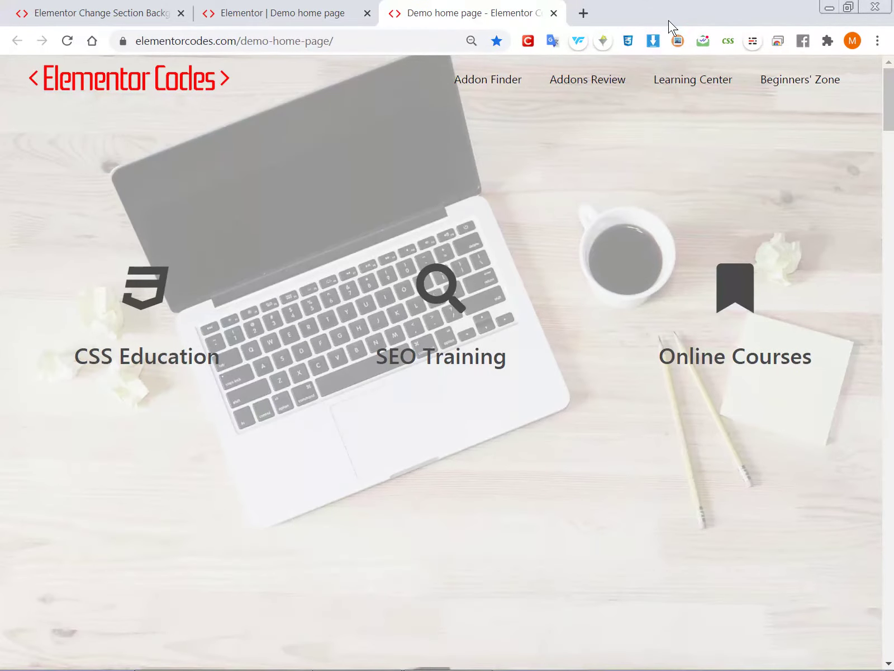
# Hover over the demo section's columns and scroll to preview the background-image swap effect.
pyautogui.moveTo(479, 221)
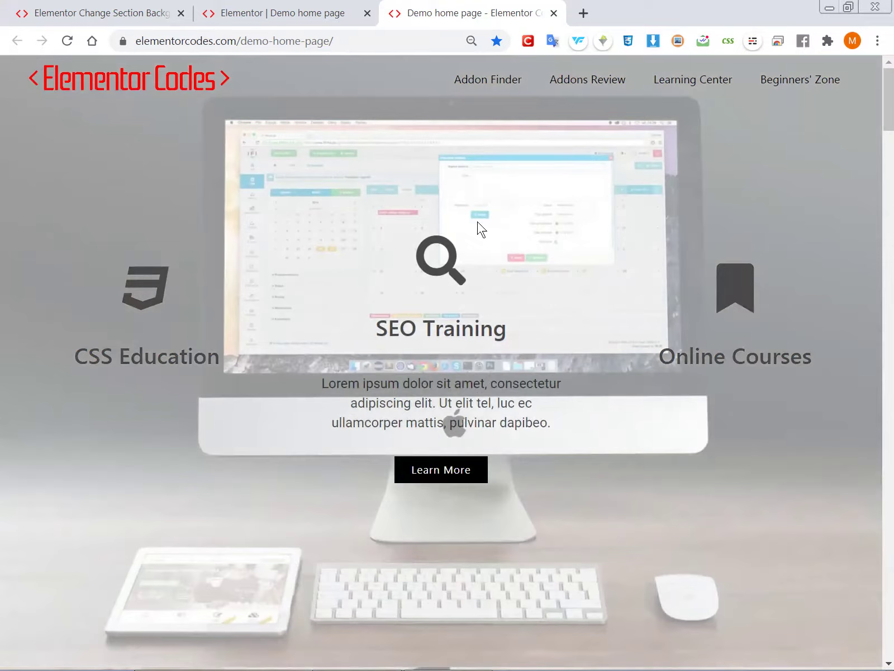
pyautogui.moveTo(150, 271)
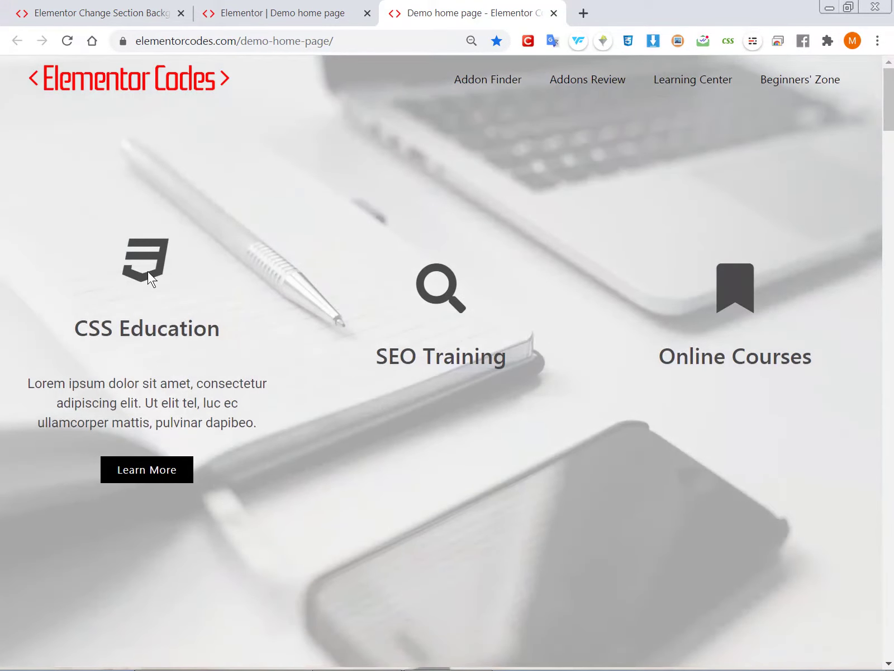
pyautogui.moveTo(393, 290)
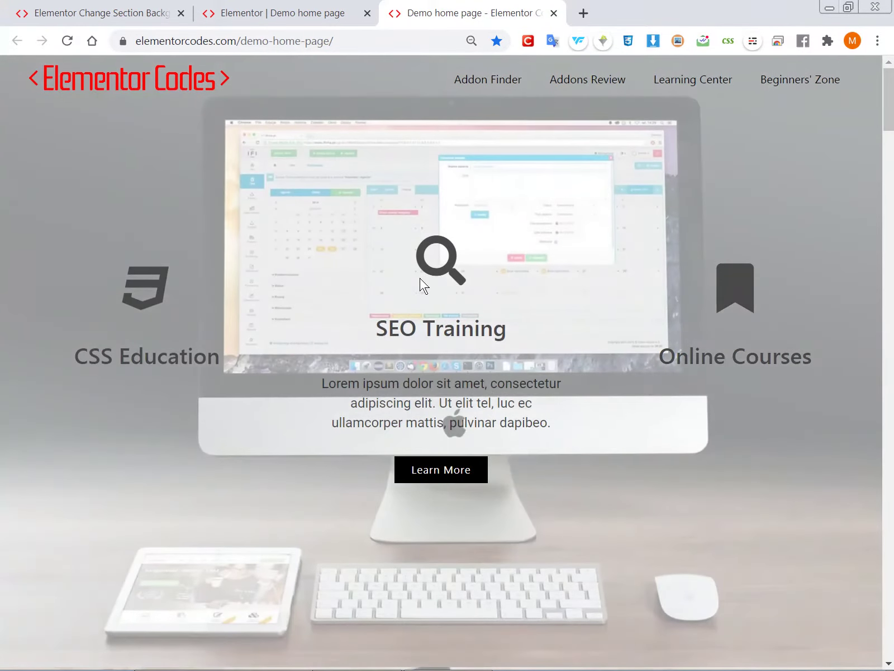
pyautogui.moveTo(689, 345)
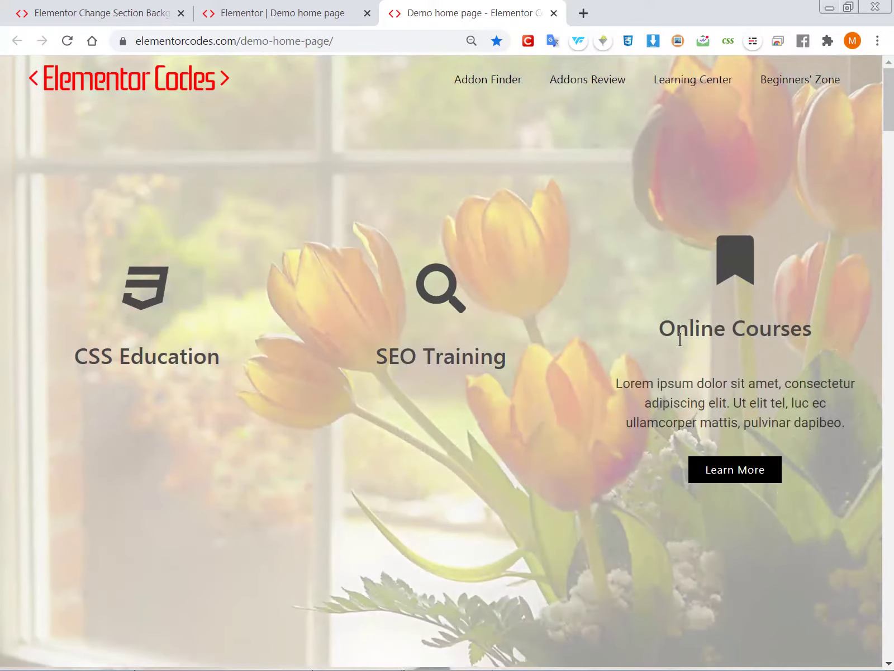
pyautogui.moveTo(454, 424)
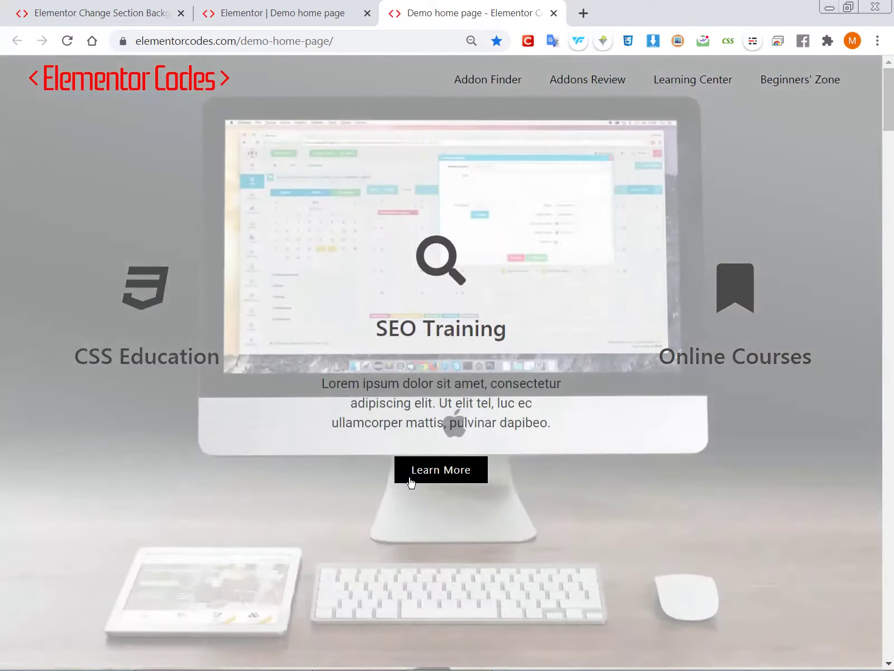
pyautogui.moveTo(693, 465)
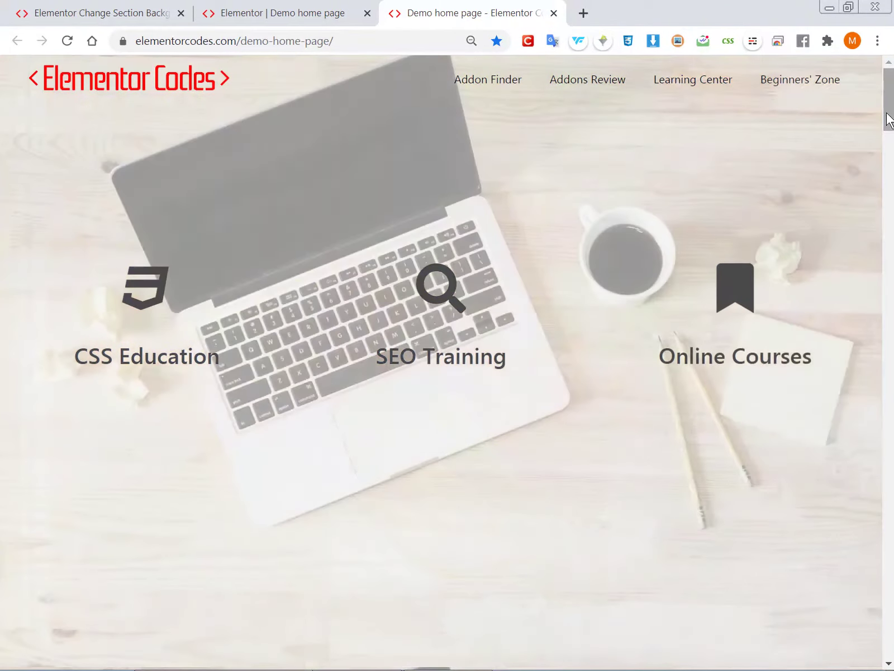
pyautogui.moveTo(885, 120); pyautogui.dragTo(892, 180)
pyautogui.moveTo(782, 297)
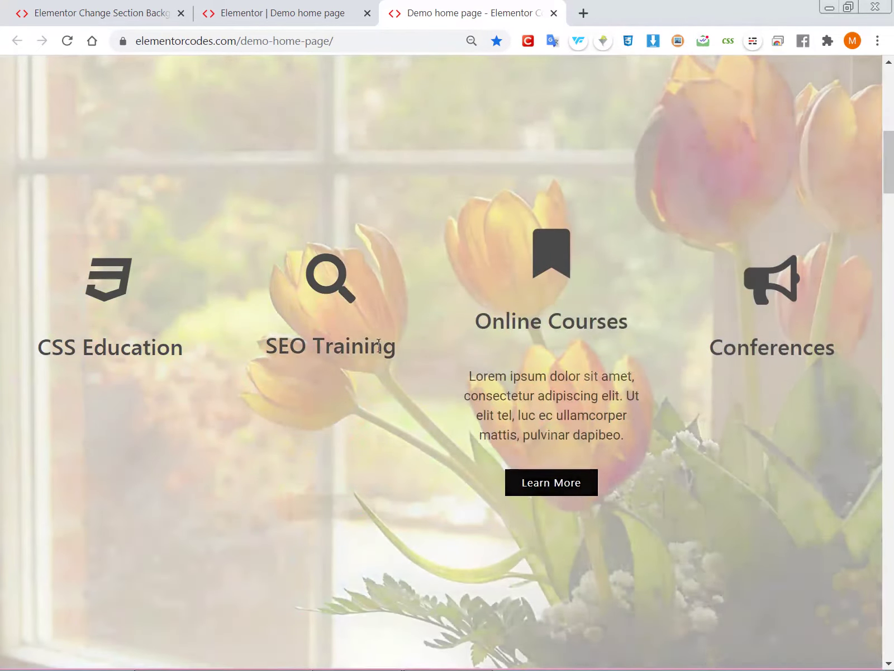
pyautogui.moveTo(309, 414)
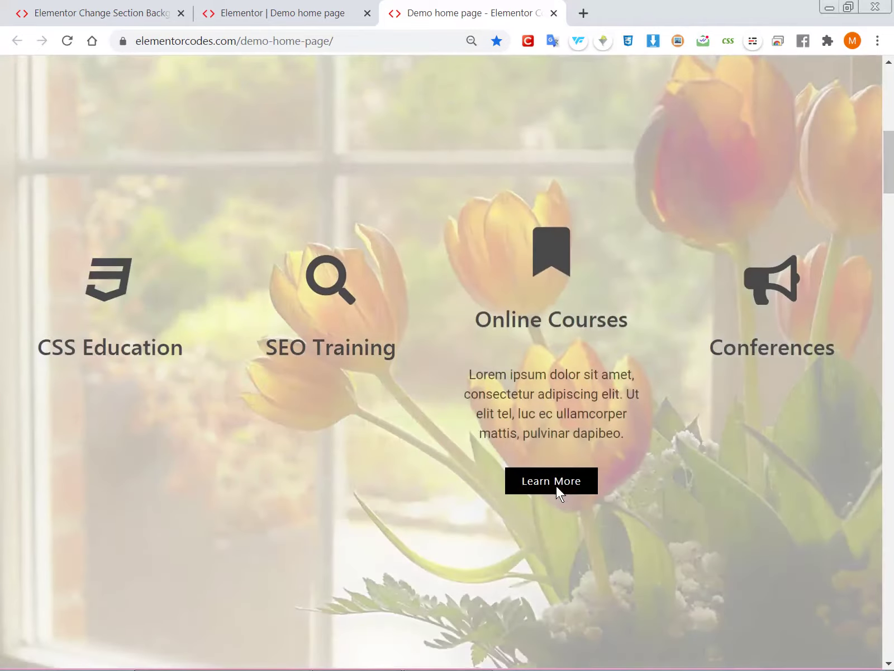
pyautogui.moveTo(727, 473)
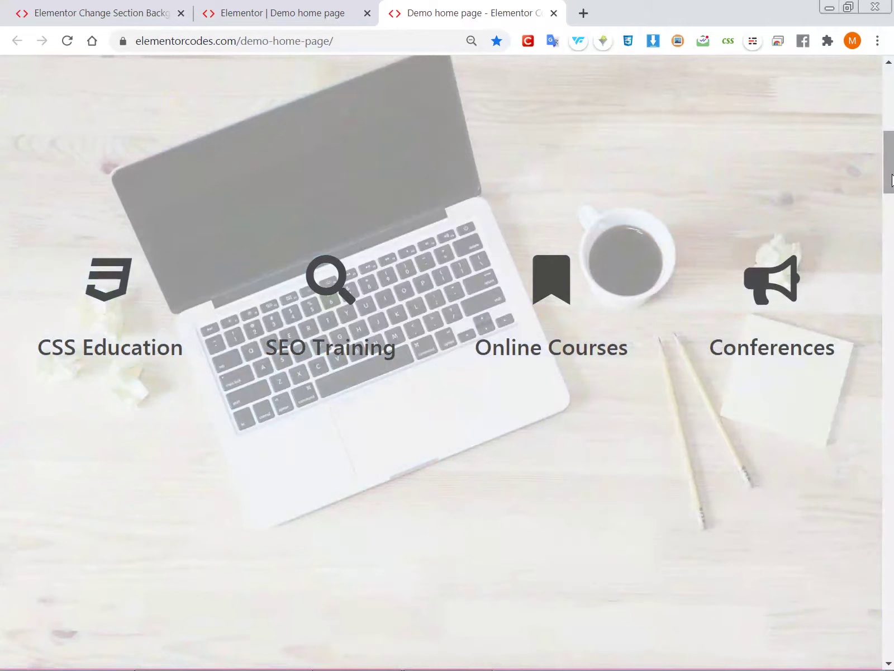
pyautogui.moveTo(892, 179); pyautogui.dragTo(892, 109)
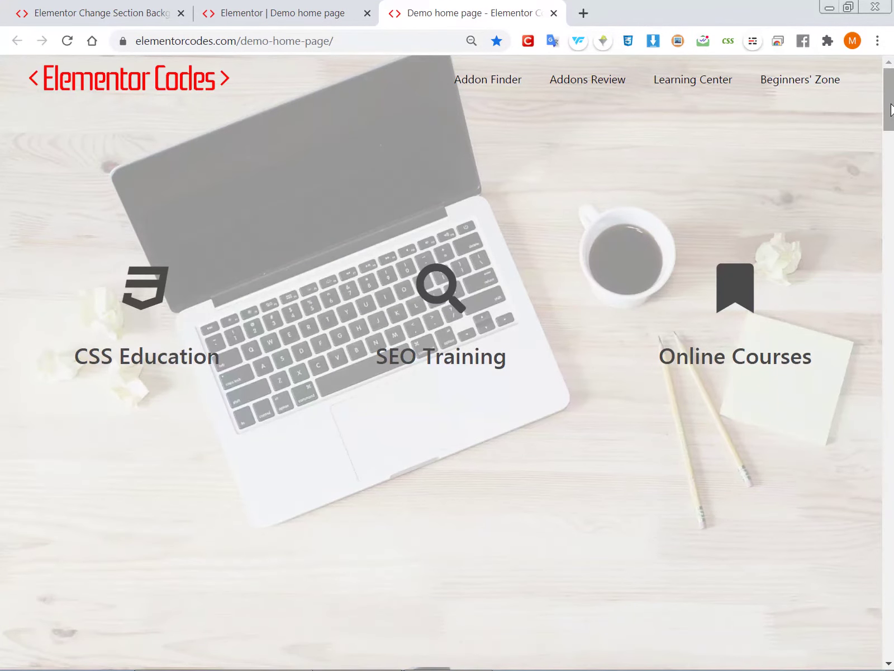
pyautogui.scroll(-1, 891, 109)
pyautogui.scroll(1, 892, 108)
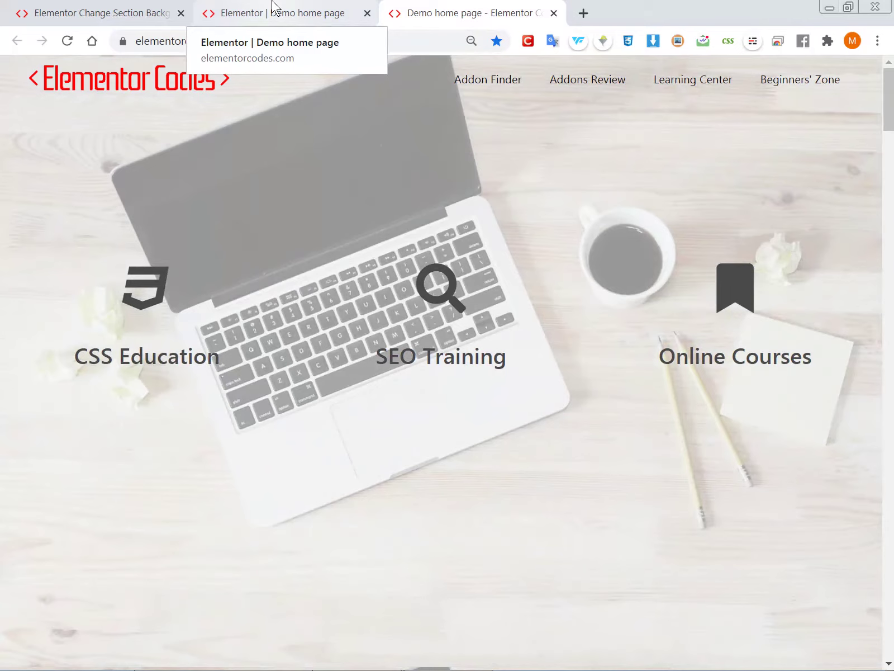
# From the background hover article, open the 'Elementor background hover demos' page and scroll down it.
pyautogui.click(273, 12)
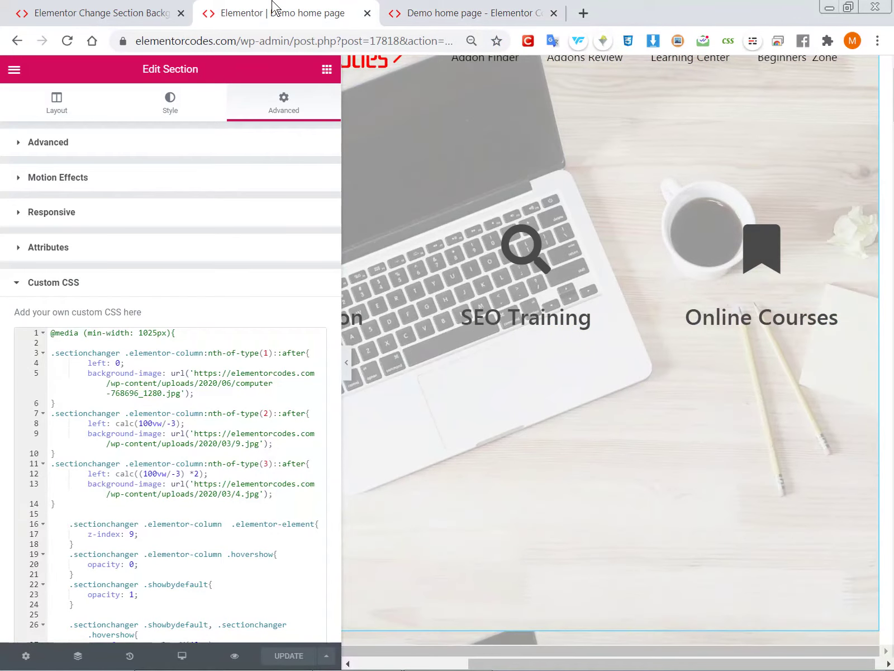
pyautogui.click(126, 8)
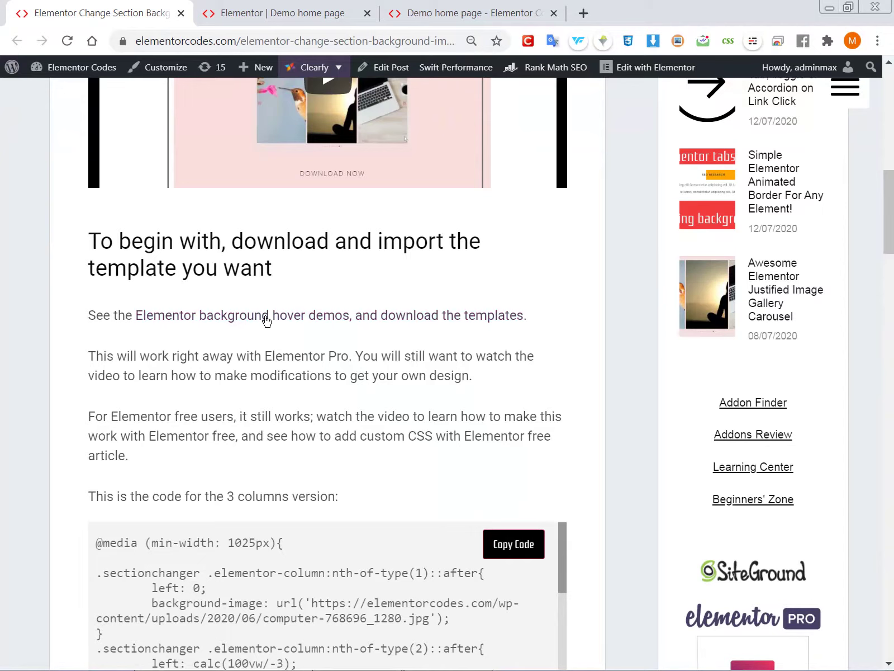
pyautogui.click(266, 319)
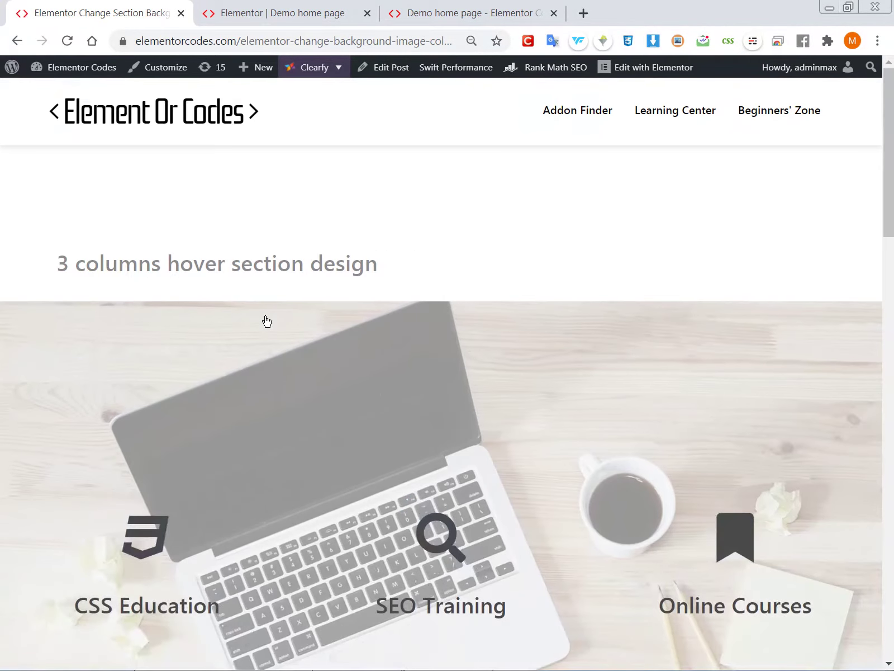
pyautogui.moveTo(893, 158); pyautogui.dragTo(892, 190)
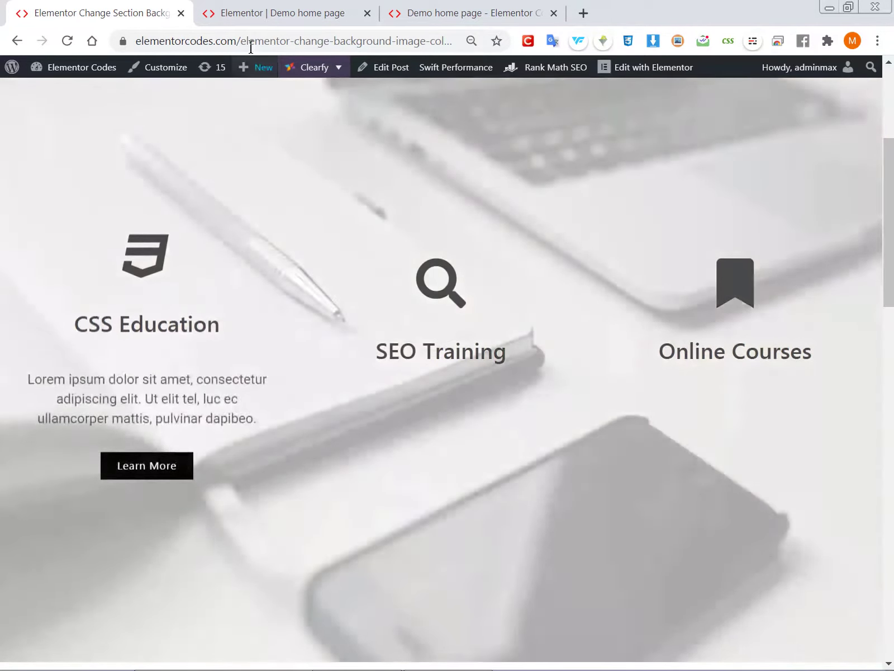
# Return to the 'Elementor | Demo home page' editor and scroll the preview to the page bottom.
pyautogui.click(276, 10)
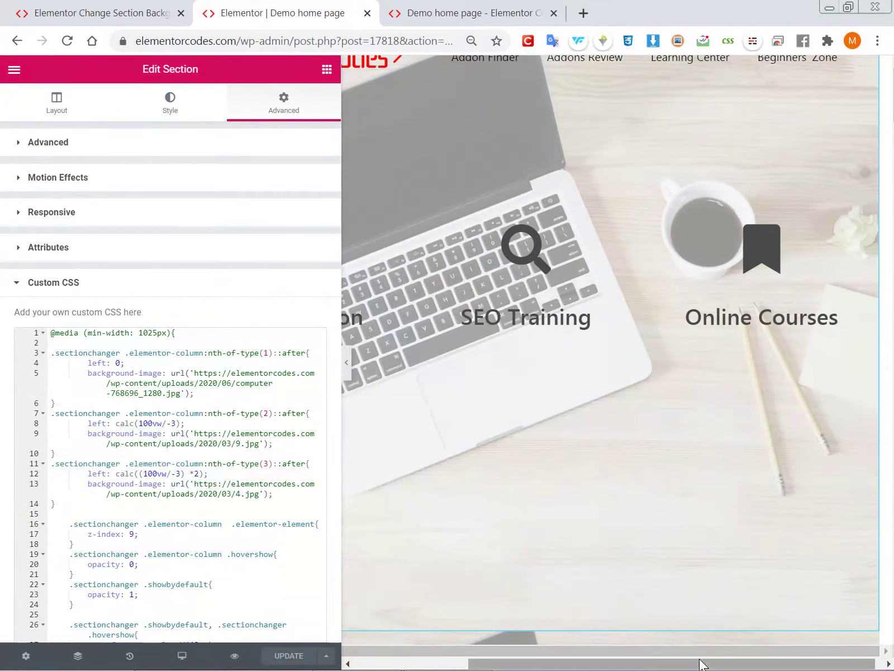
pyautogui.moveTo(696, 669)
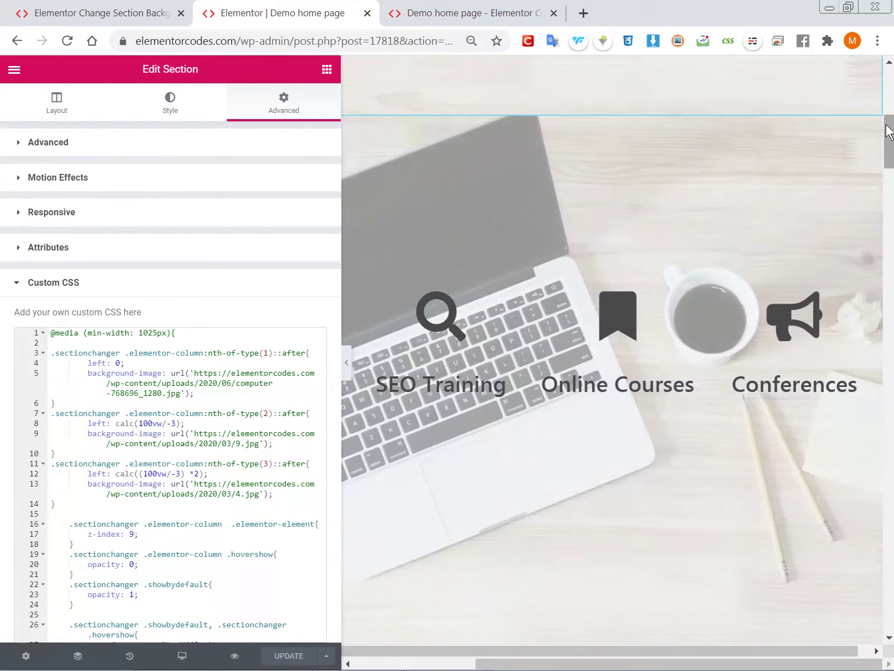
pyautogui.moveTo(889, 131); pyautogui.dragTo(889, 601)
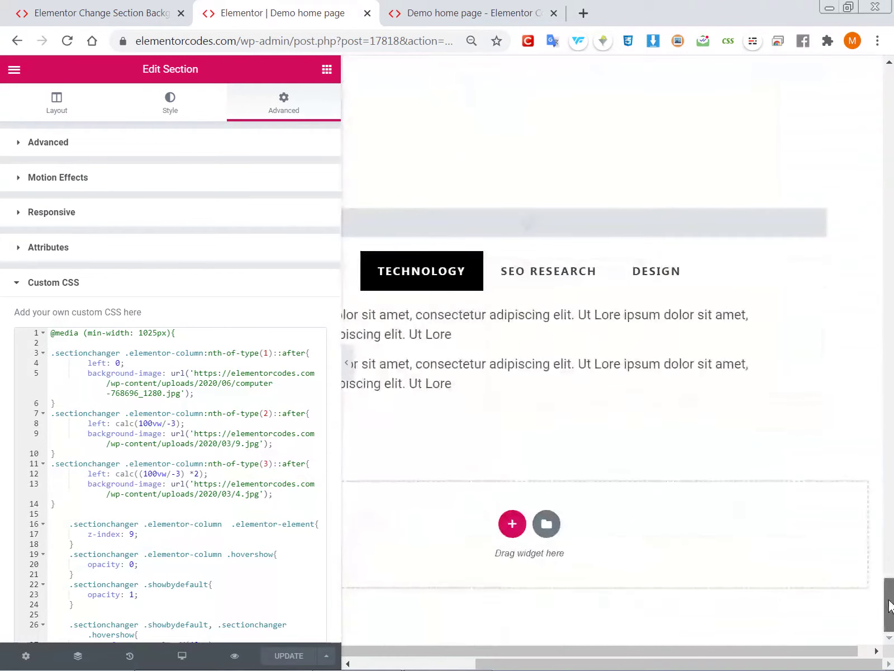
pyautogui.click(547, 524)
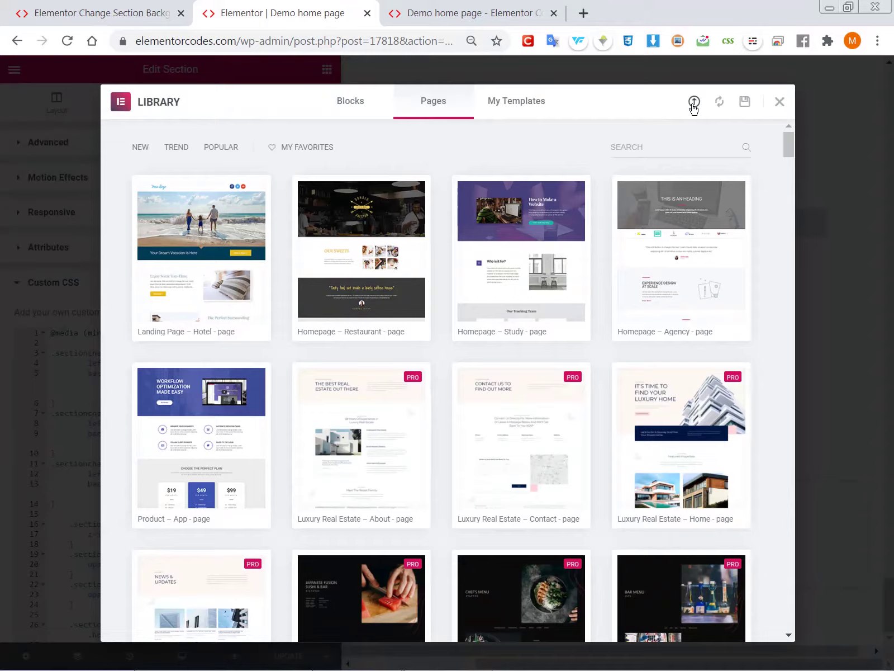
pyautogui.click(694, 104)
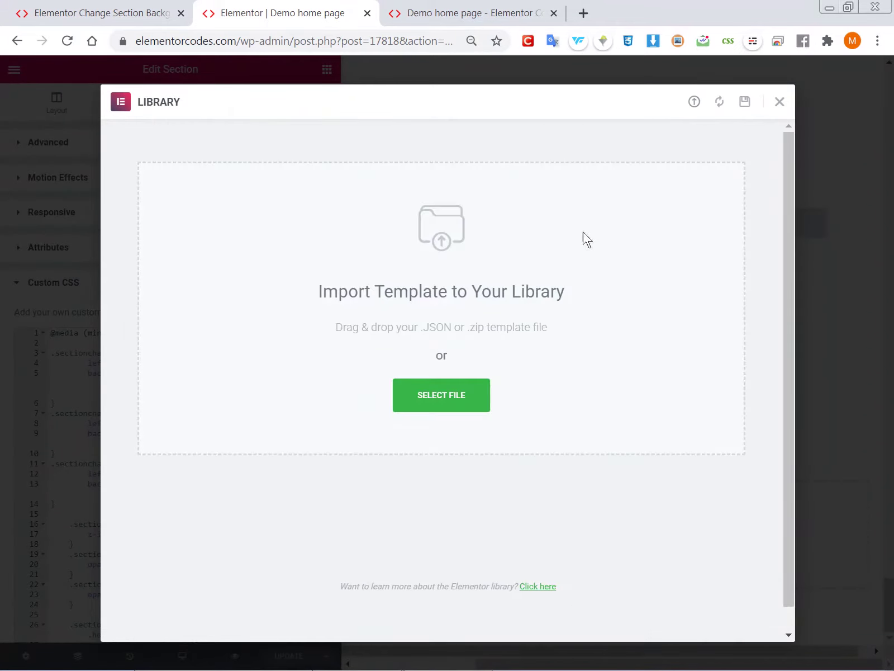
pyautogui.click(780, 103)
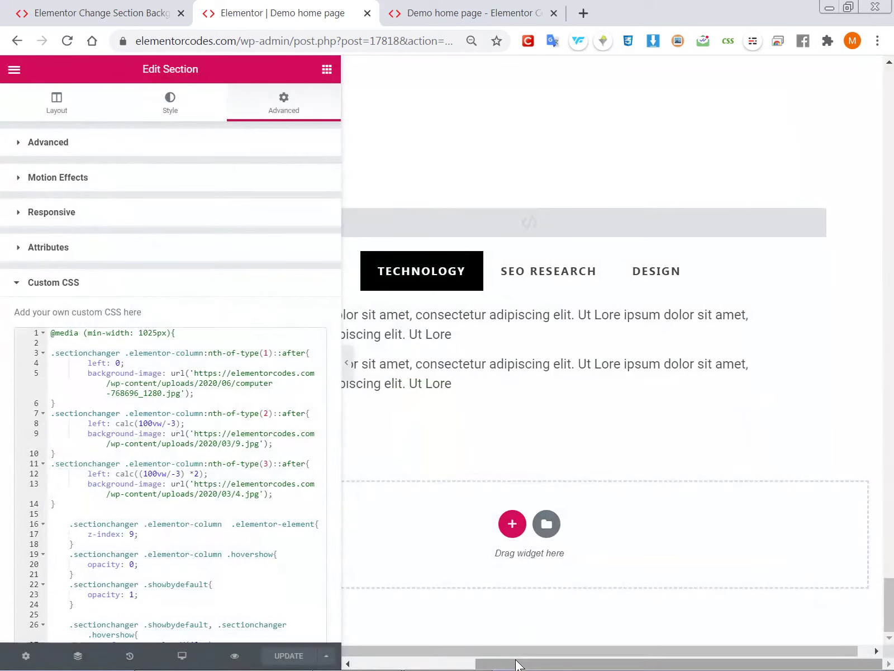
# Open the Navigator from a column's context menu and select the three-column parent section.
pyautogui.moveTo(517, 664); pyautogui.dragTo(392, 664)
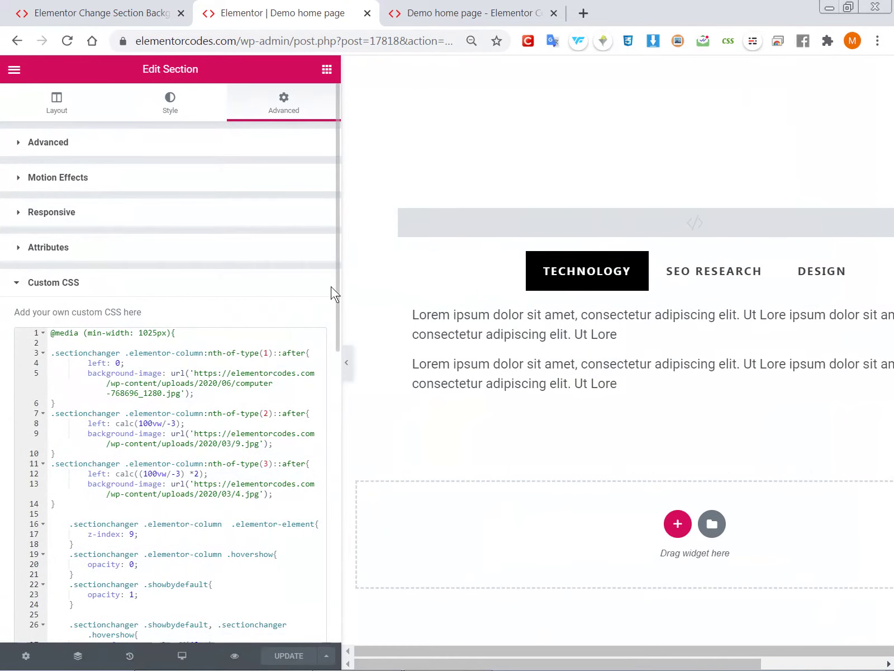
pyautogui.scroll(1, 481, 335)
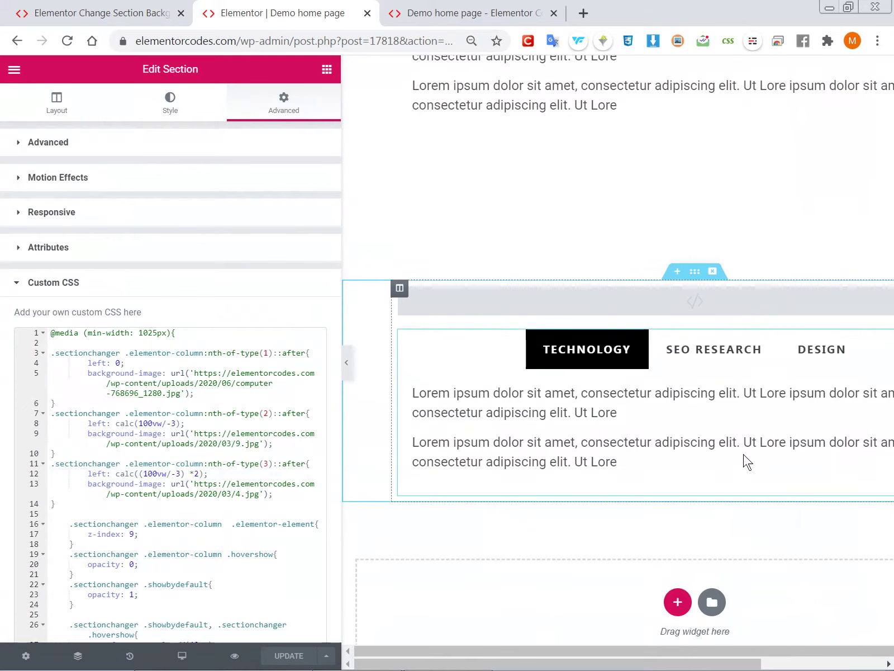
pyautogui.hscroll(1, 775, 473)
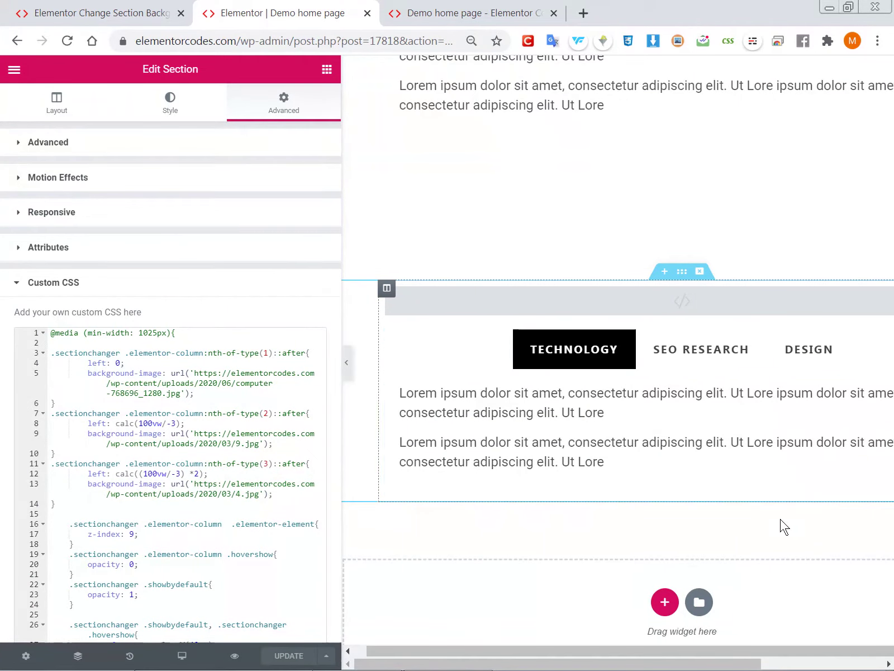
pyautogui.moveTo(722, 663); pyautogui.dragTo(845, 663)
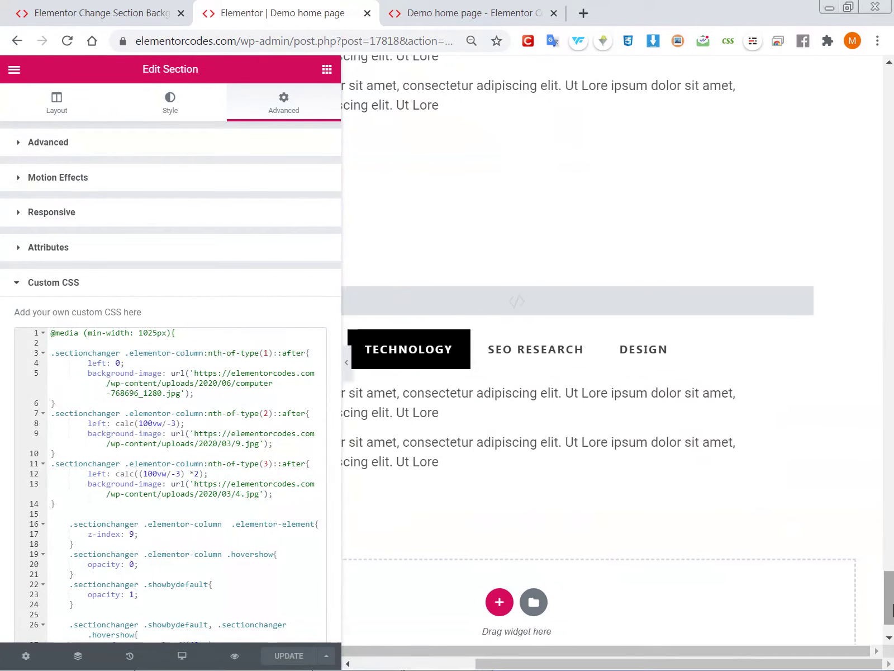
pyautogui.moveTo(891, 606); pyautogui.dragTo(892, 97)
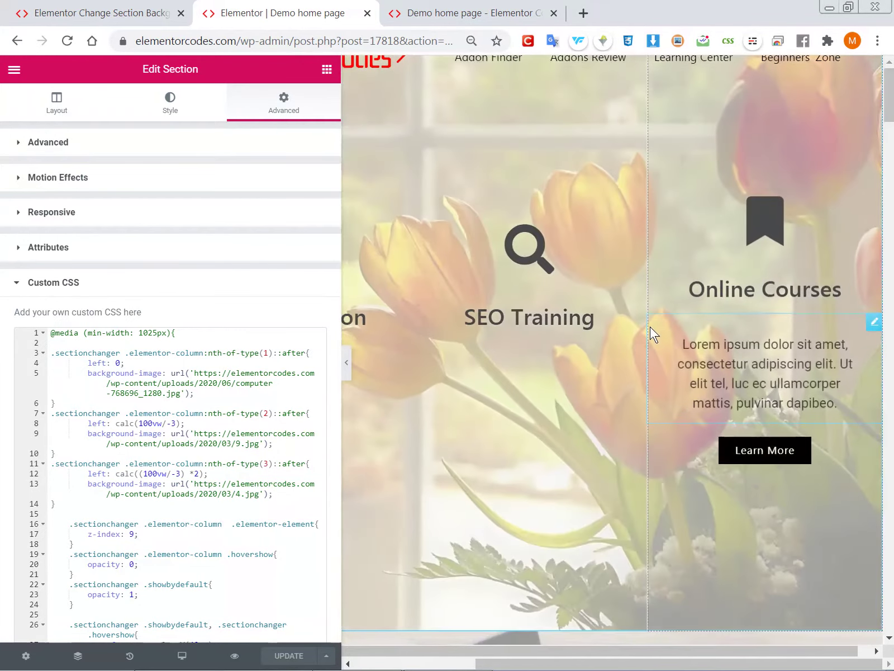
pyautogui.hscroll(-3, 649, 327)
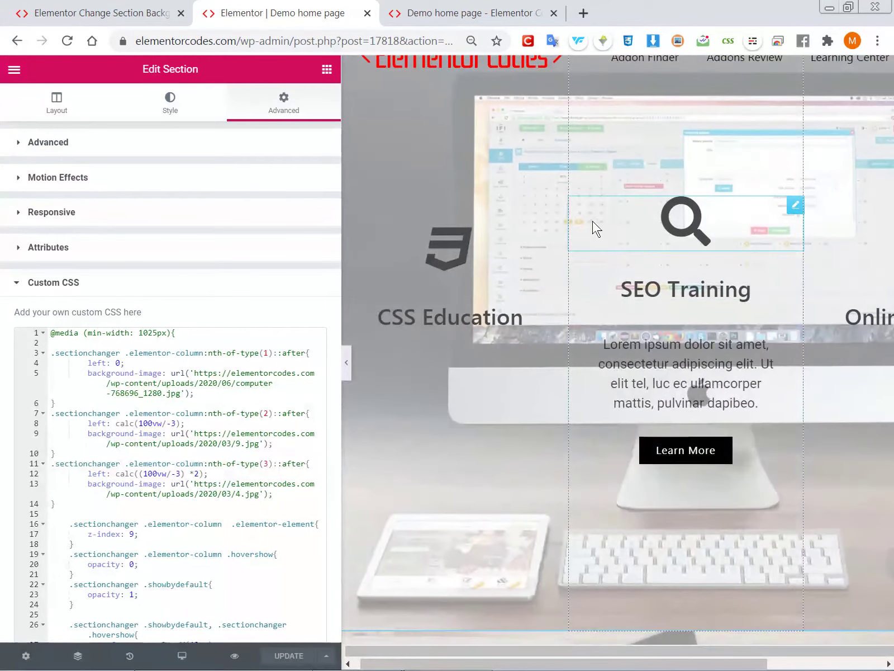
pyautogui.rightClick(585, 190)
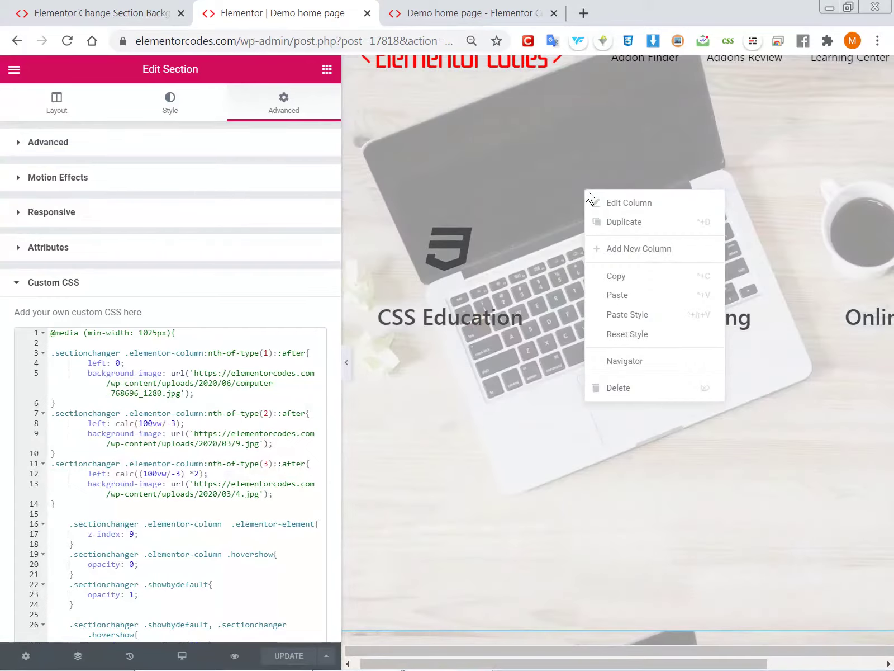
pyautogui.click(630, 362)
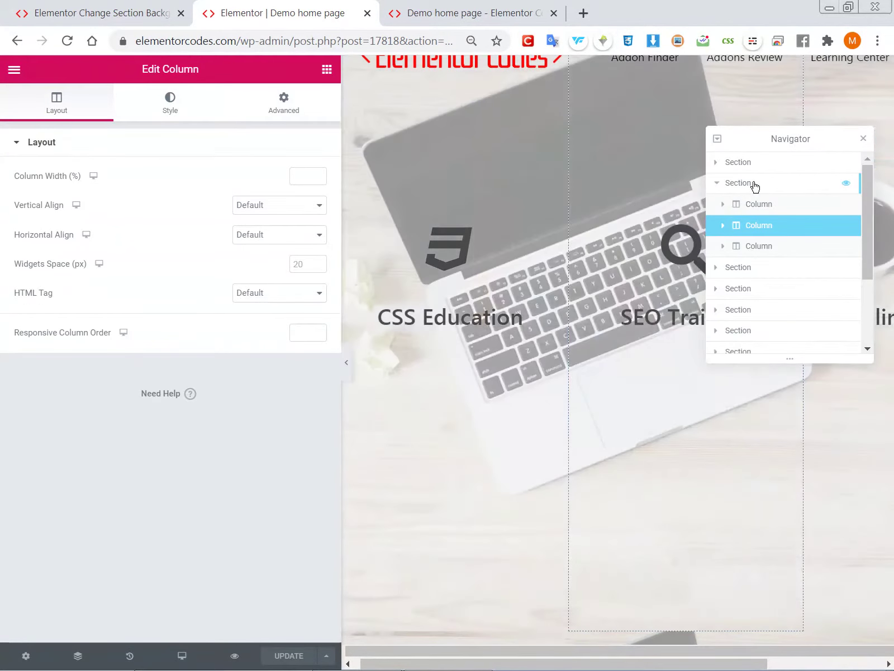
pyautogui.click(738, 183)
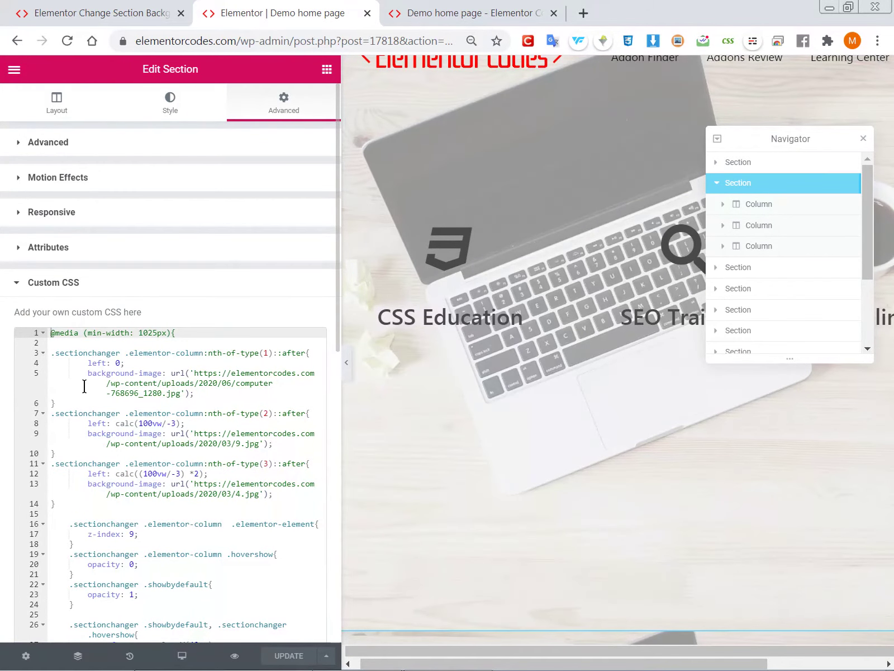
pyautogui.scroll(-2, 99, 373)
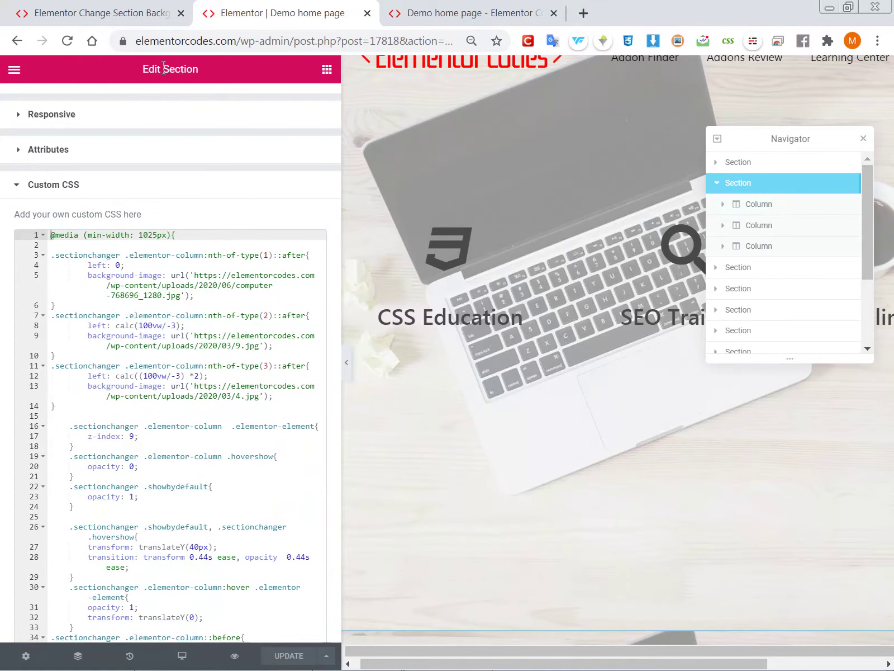
pyautogui.scroll(2, 167, 140)
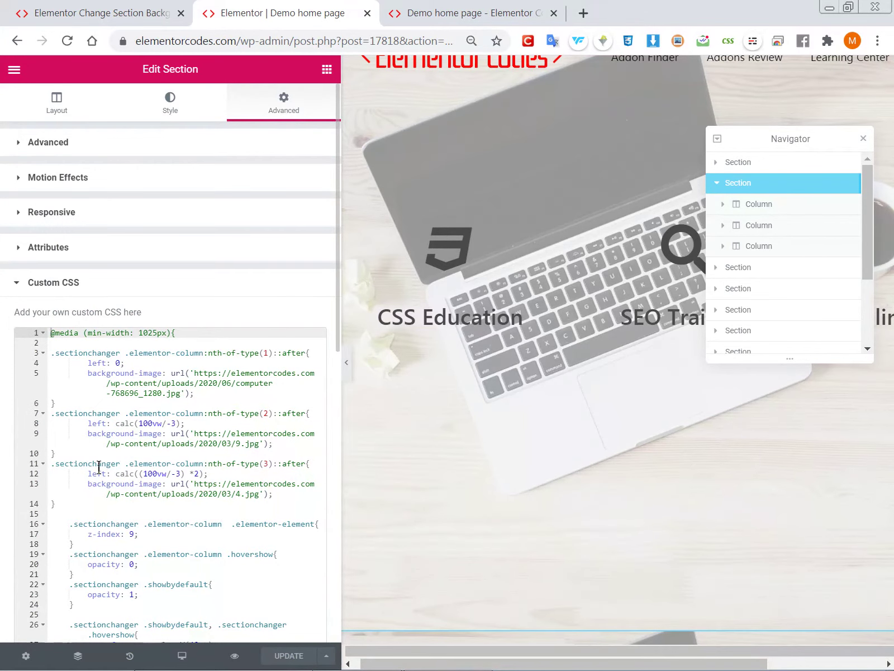
pyautogui.scroll(-3, 99, 468)
pyautogui.scroll(3, 98, 468)
pyautogui.scroll(-3, 98, 468)
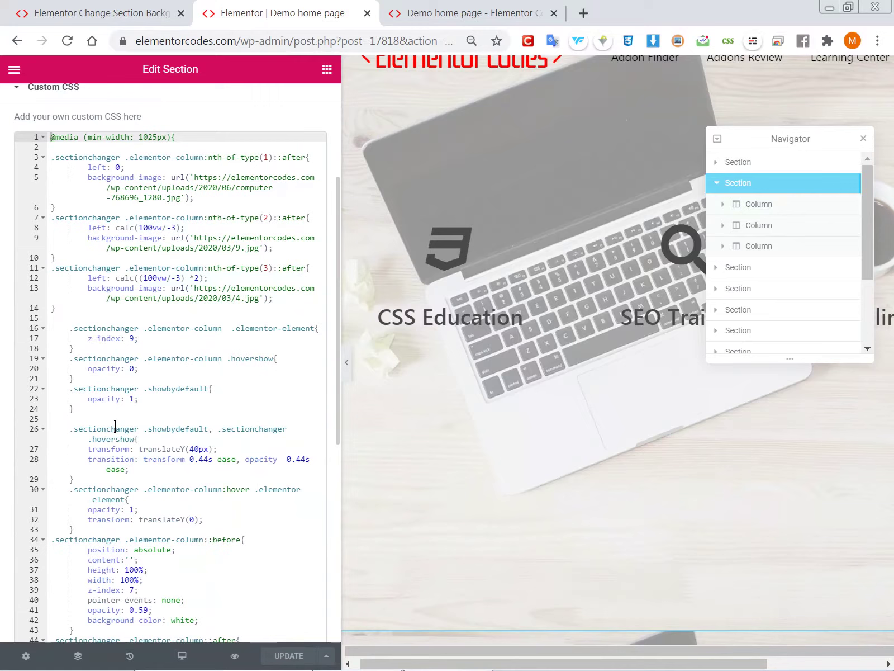
pyautogui.scroll(3, 115, 428)
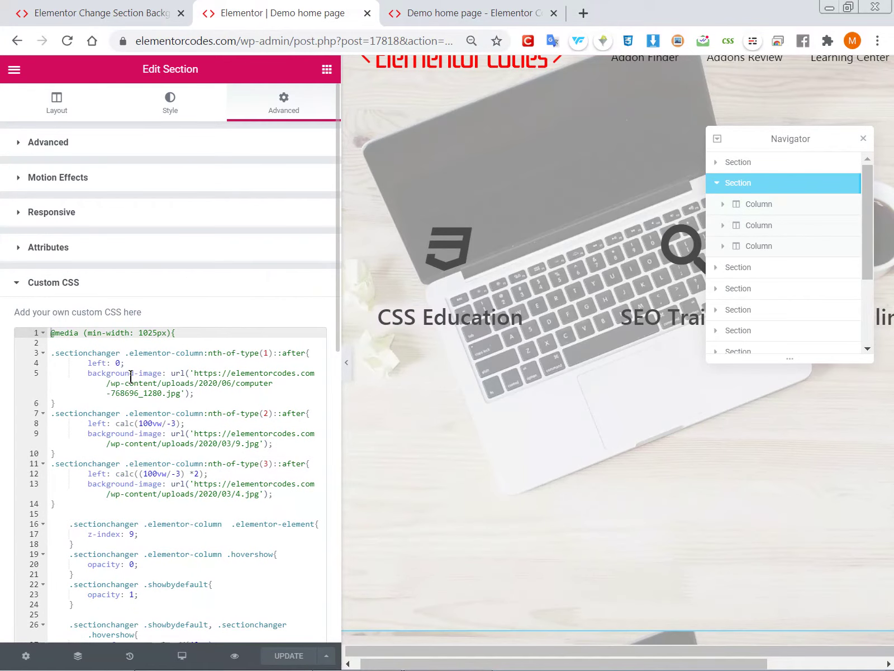
# Switch to the background hover article, locate the 3-column code block and reload it with F5.
pyautogui.click(116, 6)
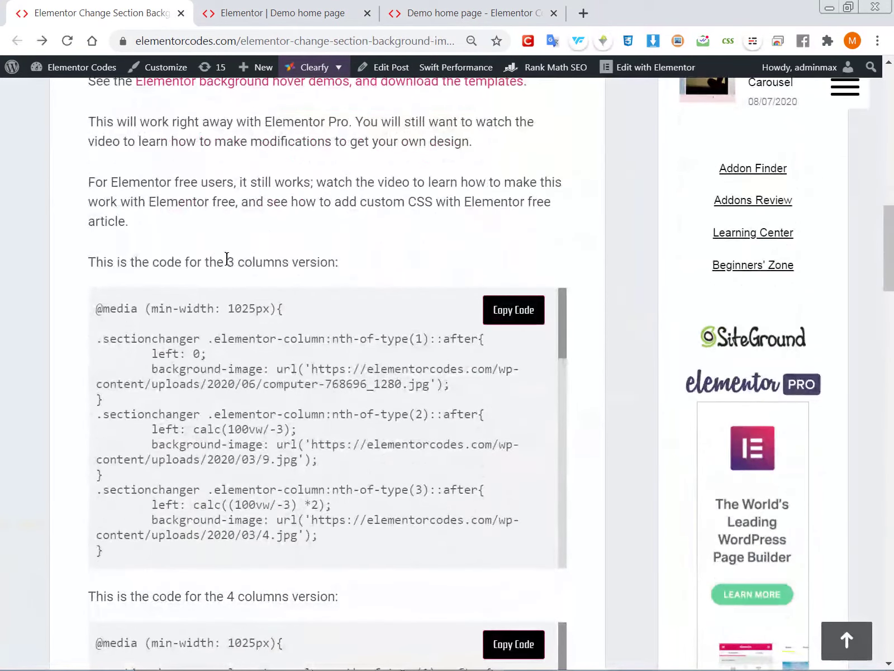
pyautogui.scroll(-2, 450, 321)
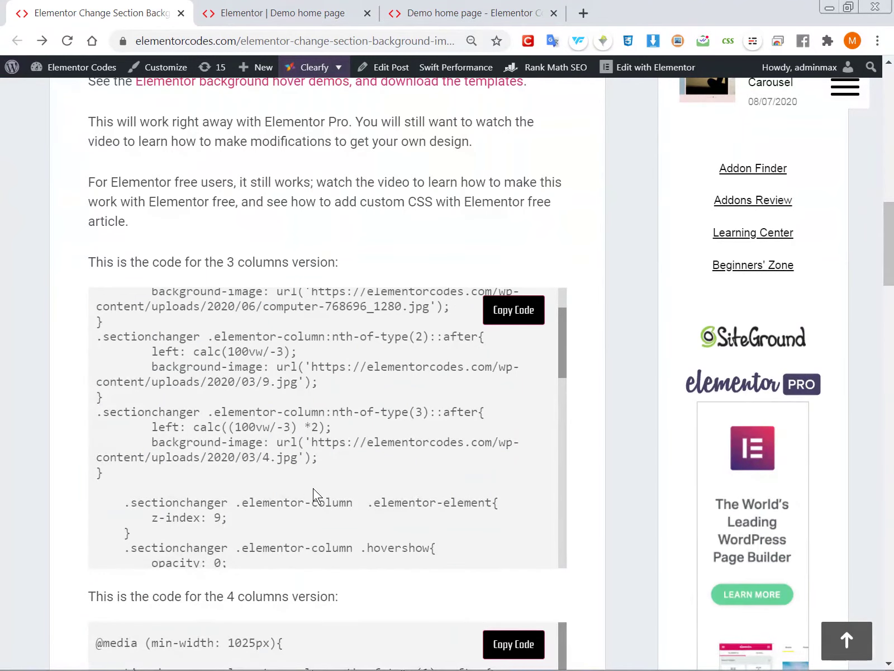
pyautogui.scroll(2, 314, 492)
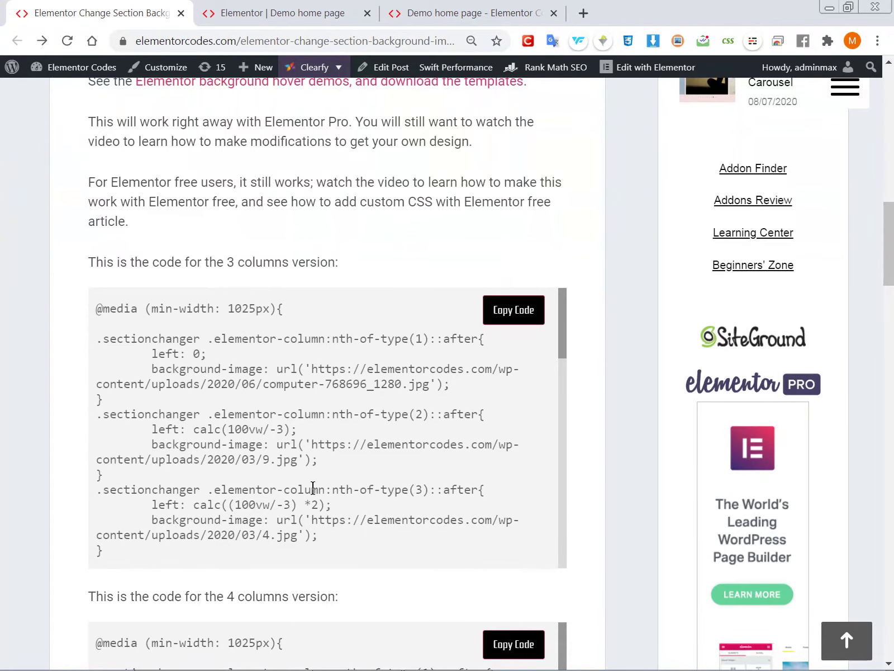
pyautogui.scroll(2, 313, 487)
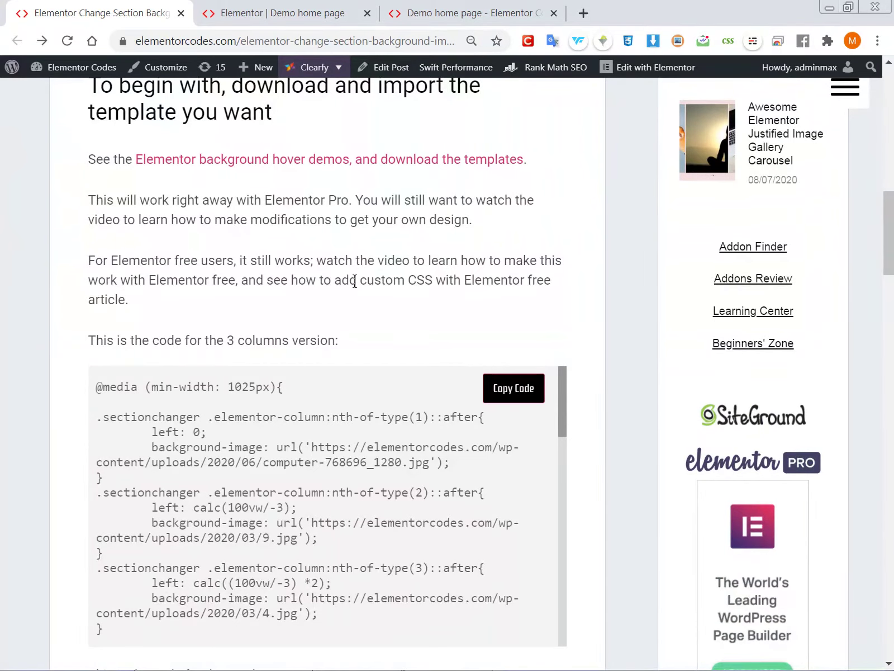
pyautogui.press('F5')
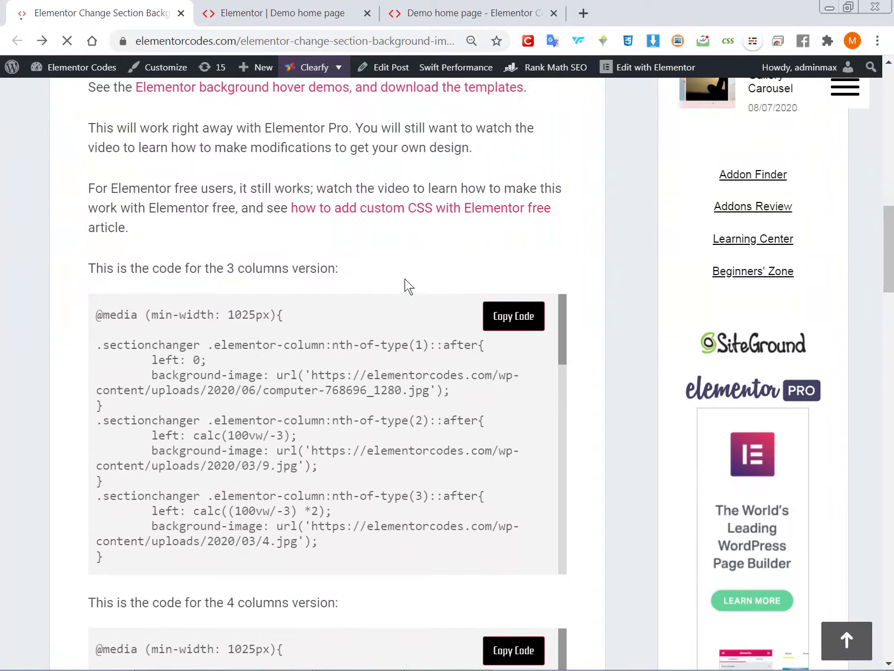
pyautogui.scroll(1, 416, 213)
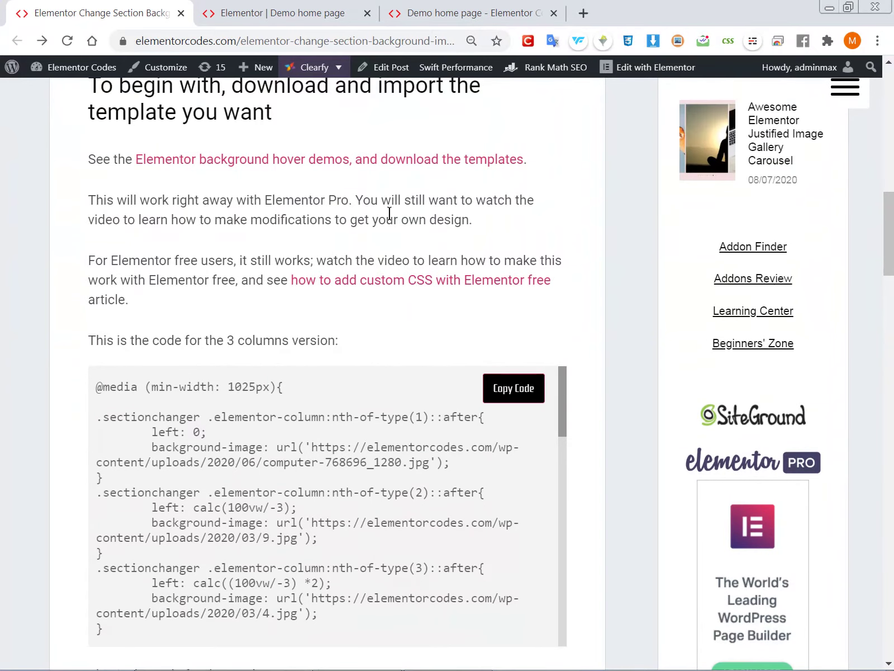
pyautogui.middleClick(398, 280)
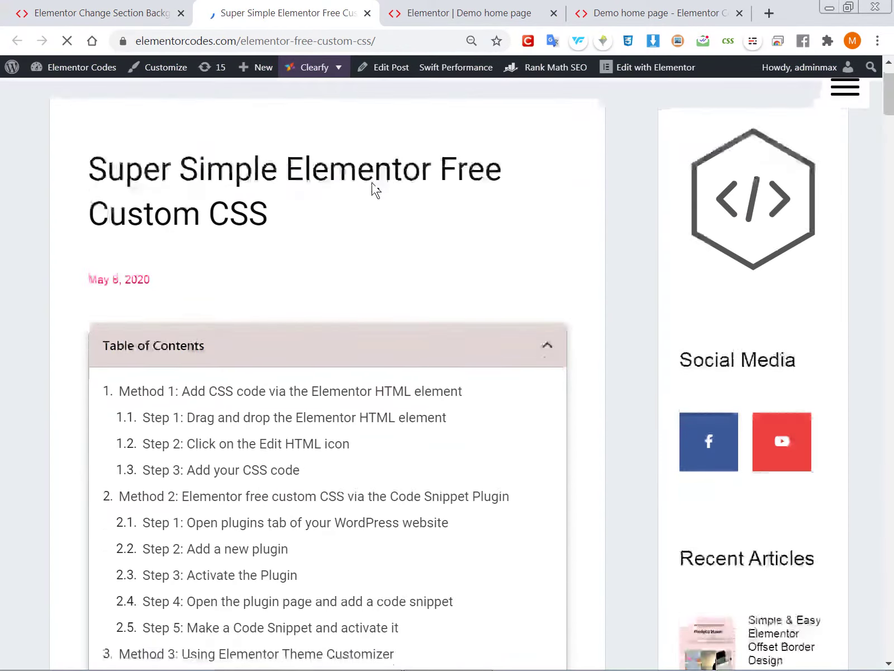
pyautogui.scroll(-2, 374, 189)
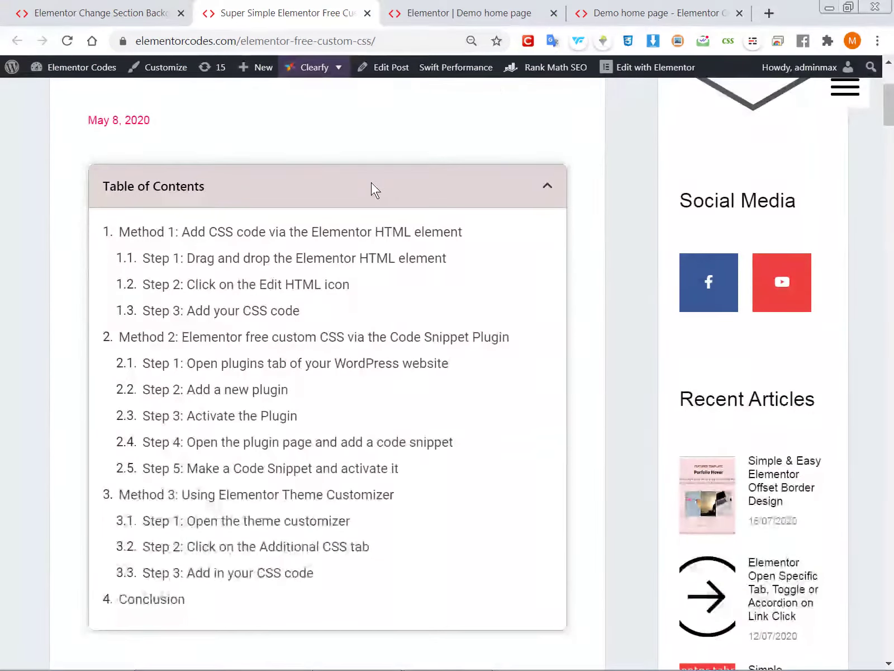
pyautogui.scroll(3, 371, 185)
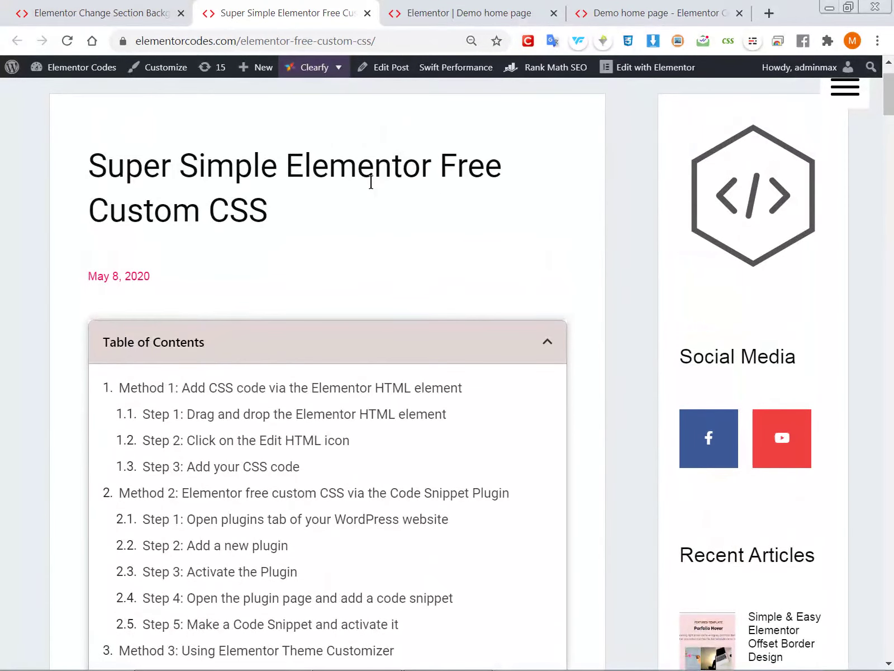
pyautogui.hotkey('ctrl', 'w')
# Back in the editor, check the section's Style background image and its Advanced class sectionchanger.
pyautogui.click(338, 7)
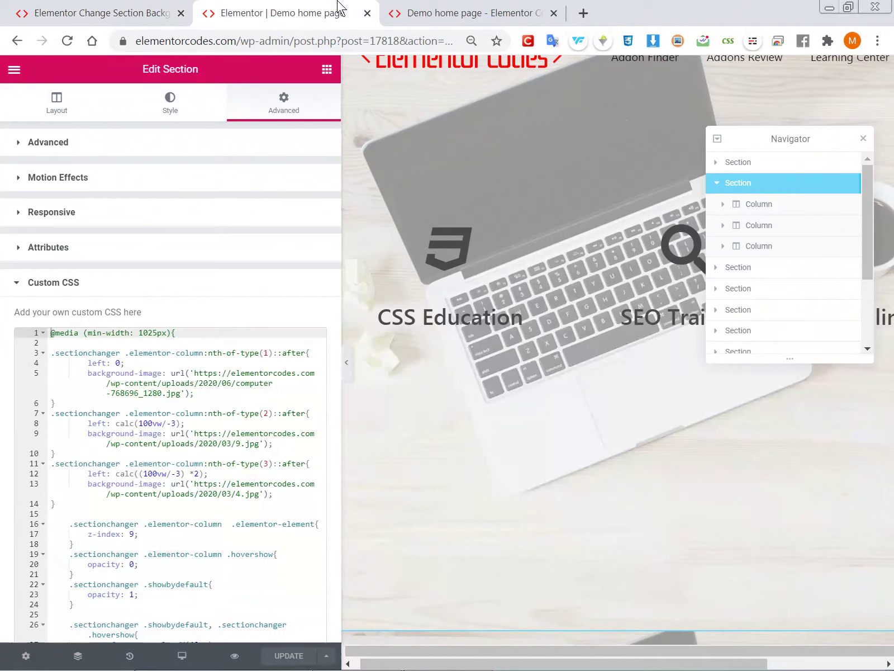
pyautogui.click(139, 402)
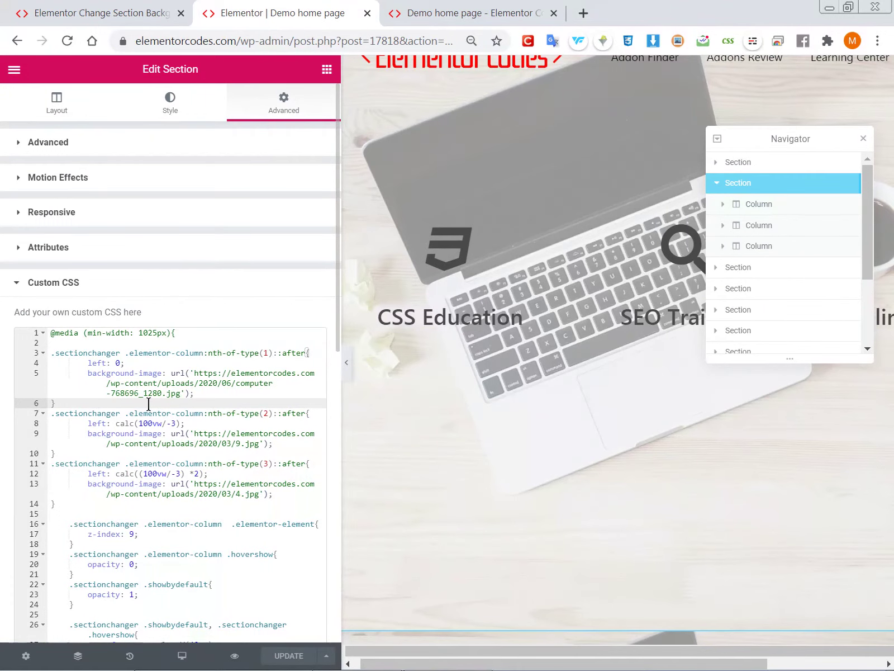
pyautogui.scroll(-2, 148, 404)
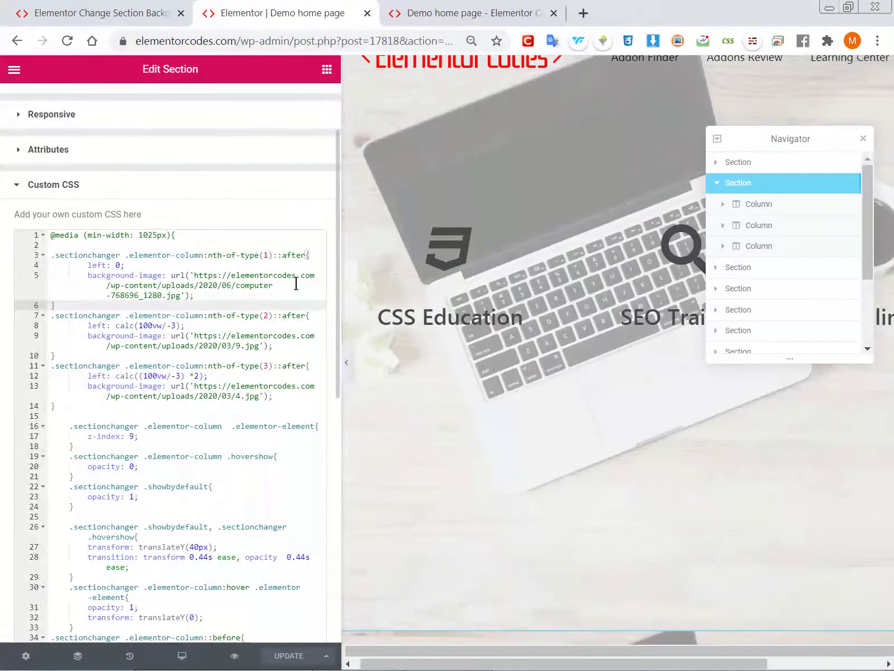
pyautogui.scroll(2, 269, 301)
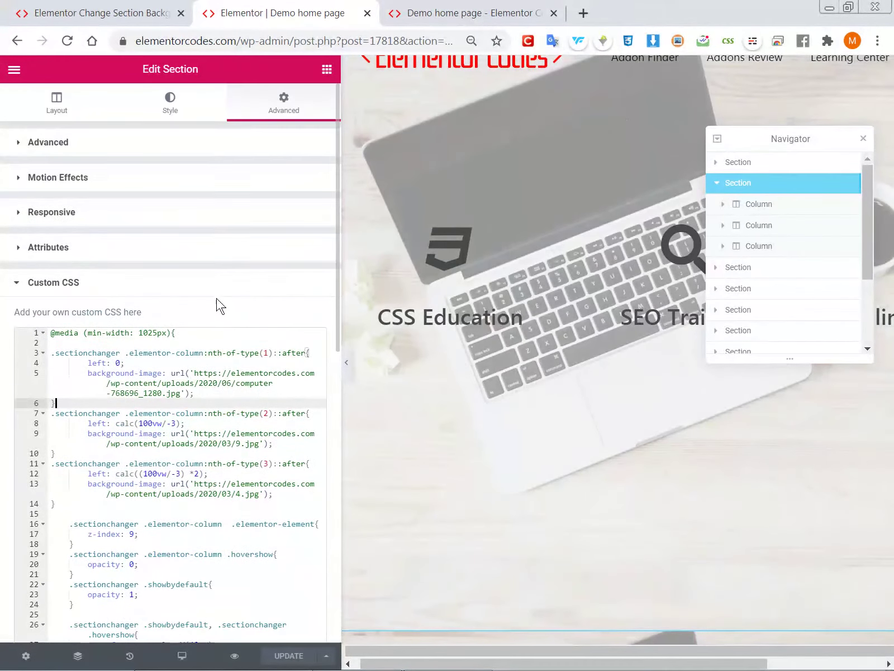
pyautogui.click(166, 118)
pyautogui.moveTo(146, 364)
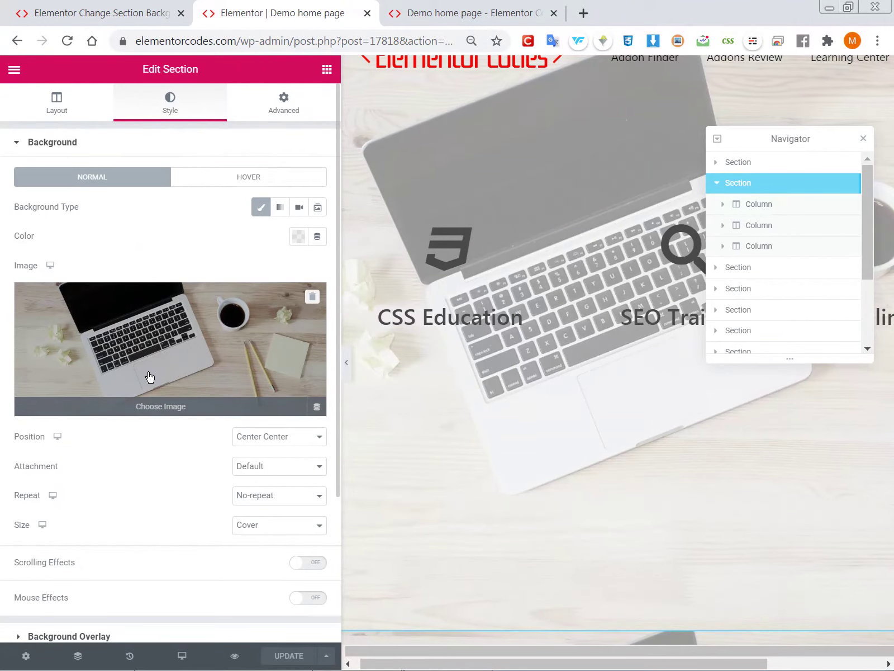
pyautogui.click(271, 117)
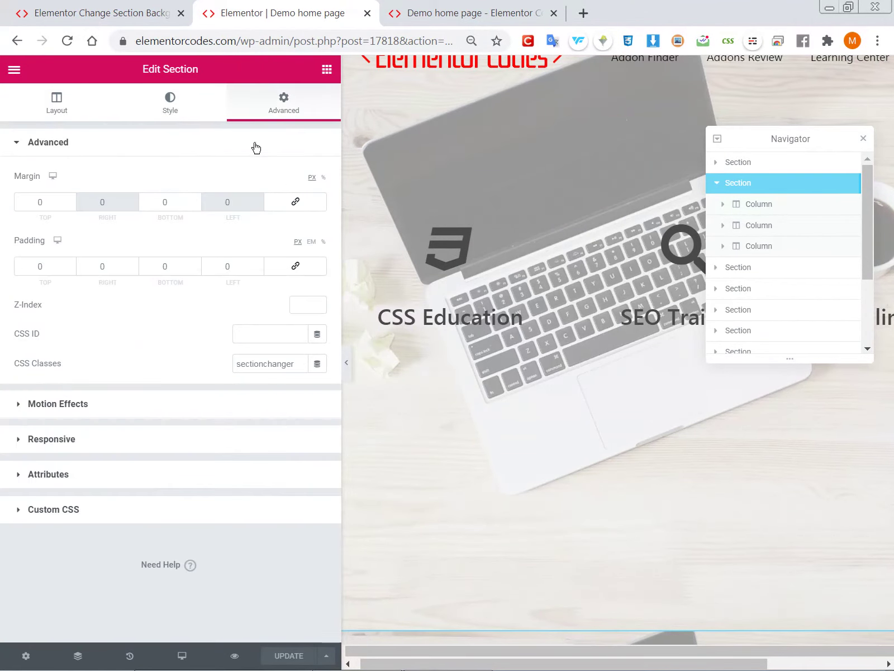
pyautogui.click(79, 511)
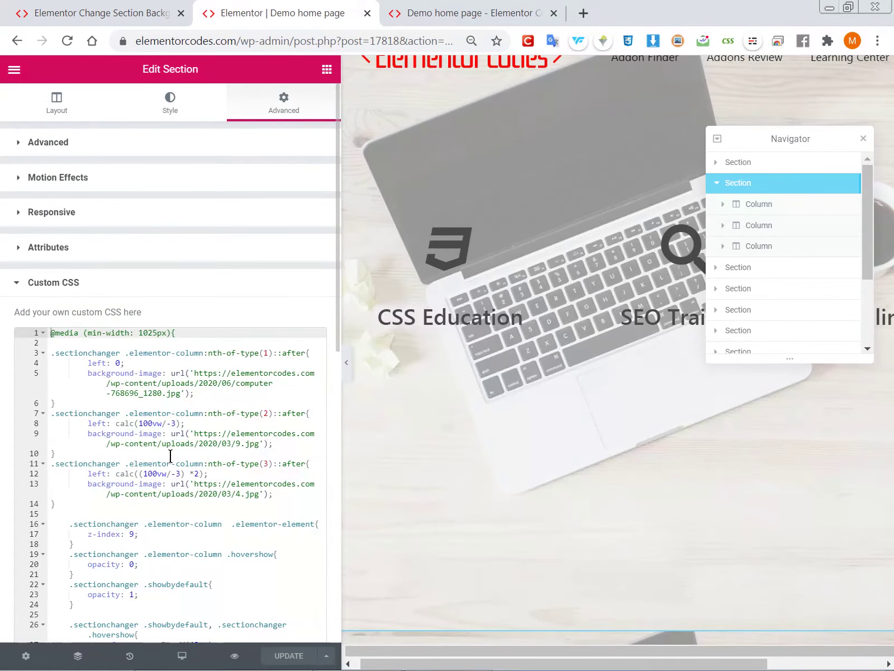
pyautogui.scroll(-2, 171, 456)
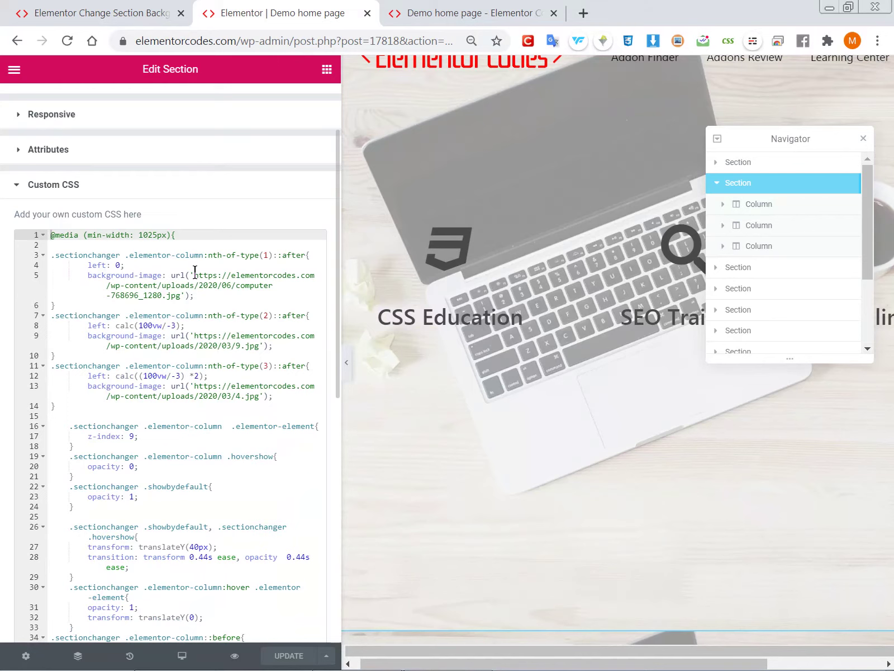
pyautogui.moveTo(195, 273); pyautogui.dragTo(185, 295)
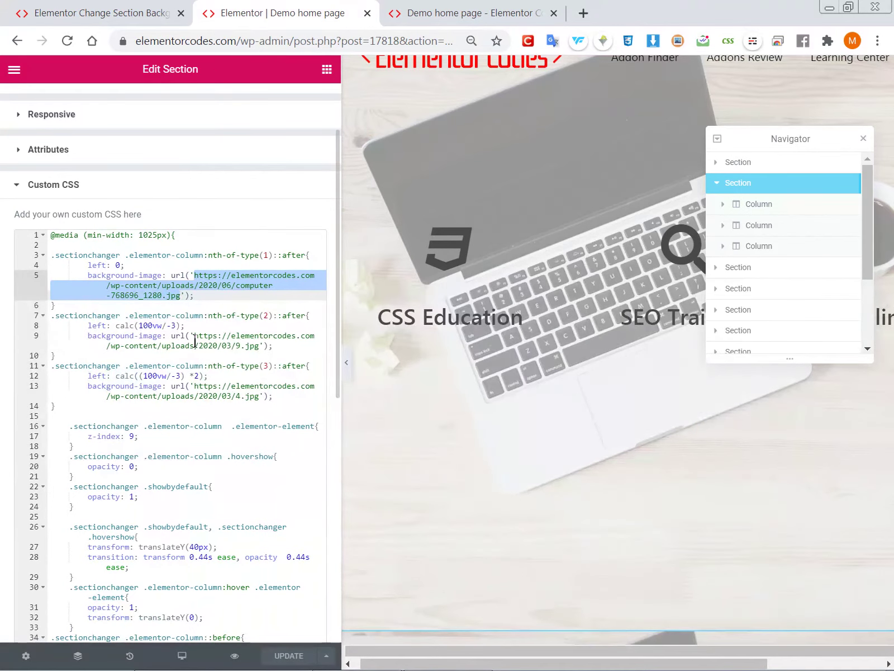
pyautogui.moveTo(195, 339); pyautogui.dragTo(258, 348)
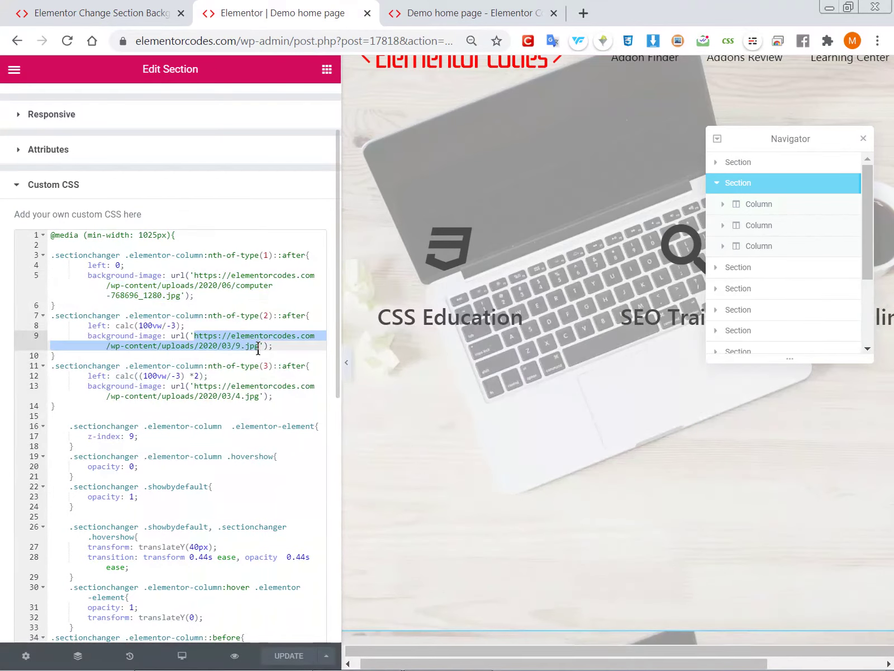
pyautogui.moveTo(195, 386); pyautogui.dragTo(261, 395)
pyautogui.click(289, 405)
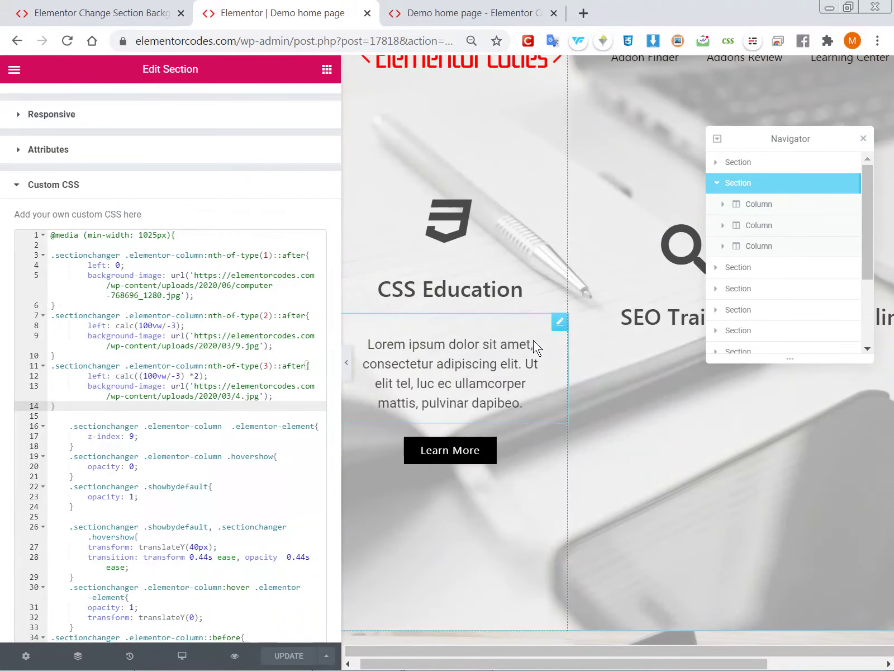
pyautogui.moveTo(633, 348)
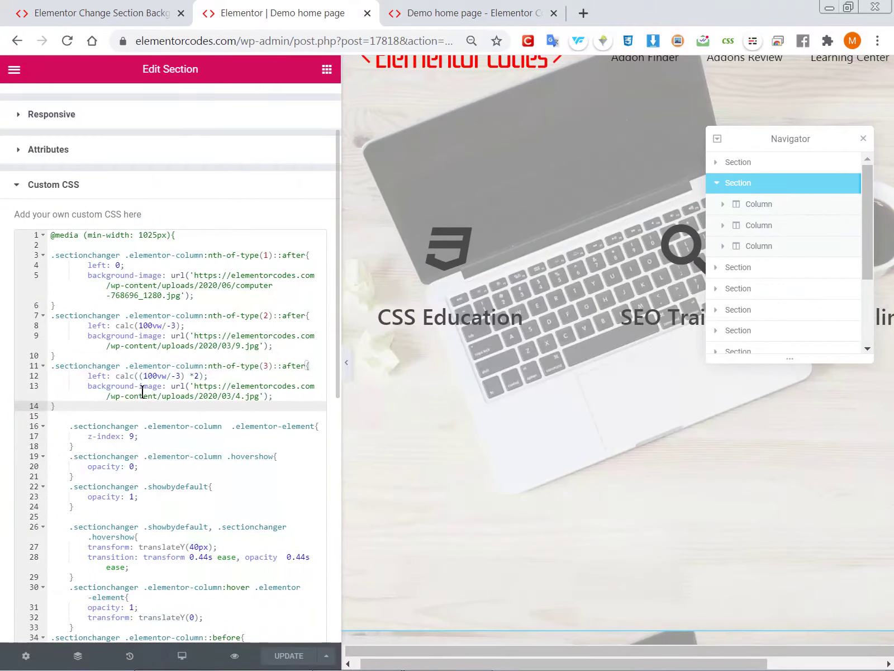
pyautogui.scroll(-2, 184, 406)
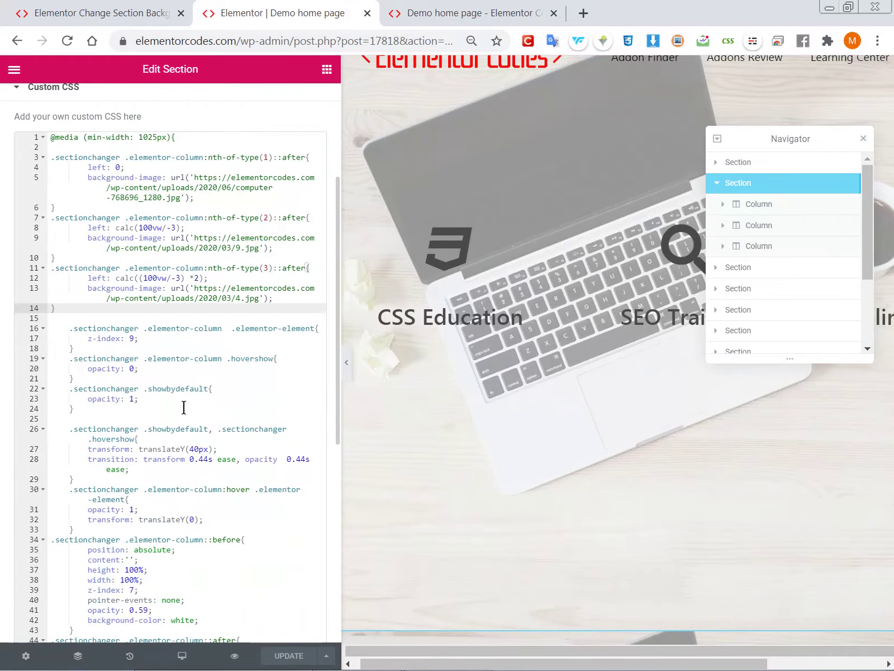
pyautogui.scroll(-2, 184, 407)
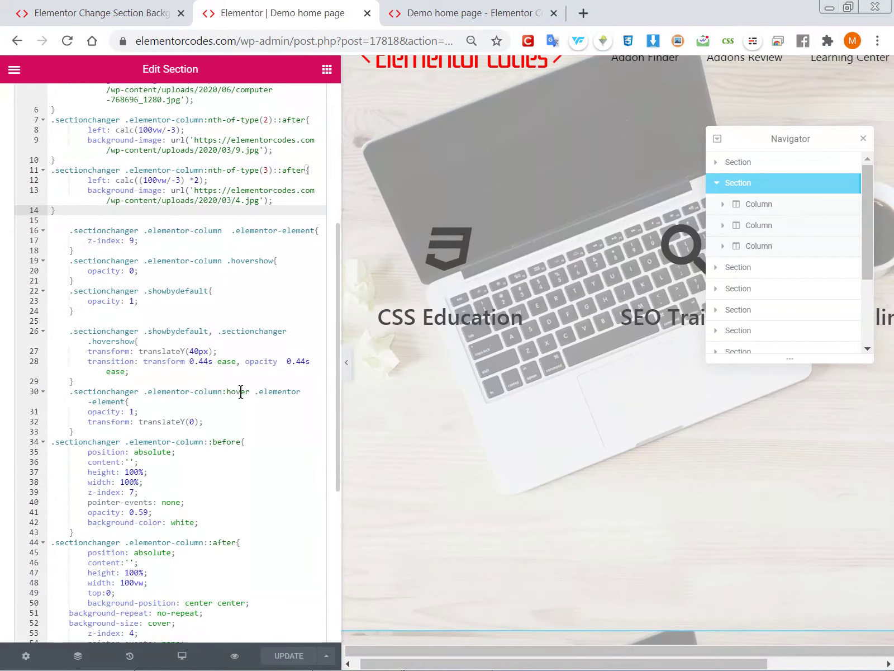
pyautogui.scroll(2, 188, 394)
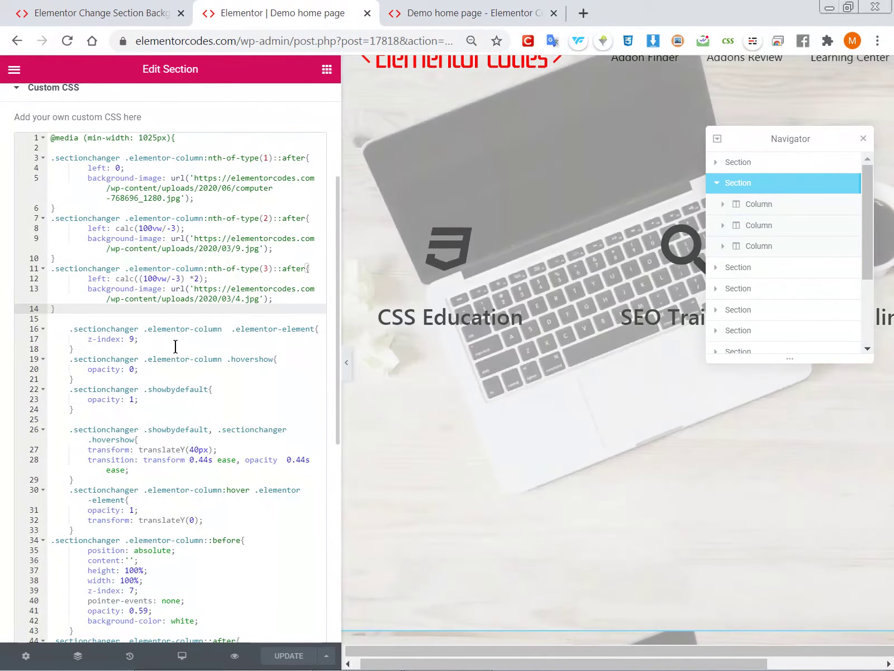
# Zoom Chrome to 110% and highlight 'hovershow' on line 19 and 'showbydefault' on line 22.
pyautogui.hotkey('ctrl', '+')
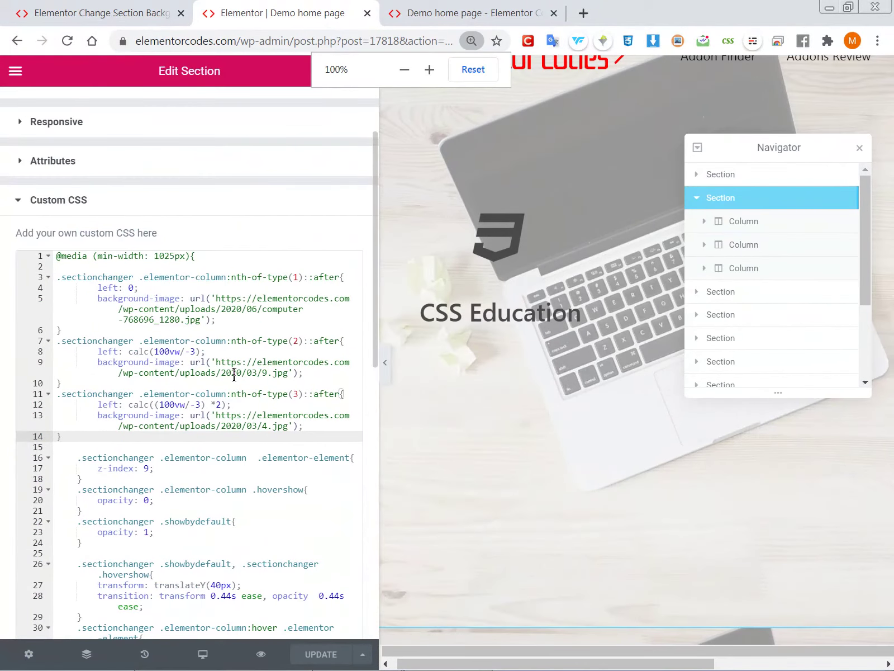
pyautogui.hotkey('ctrl', '+')
pyautogui.scroll(-5, 233, 376)
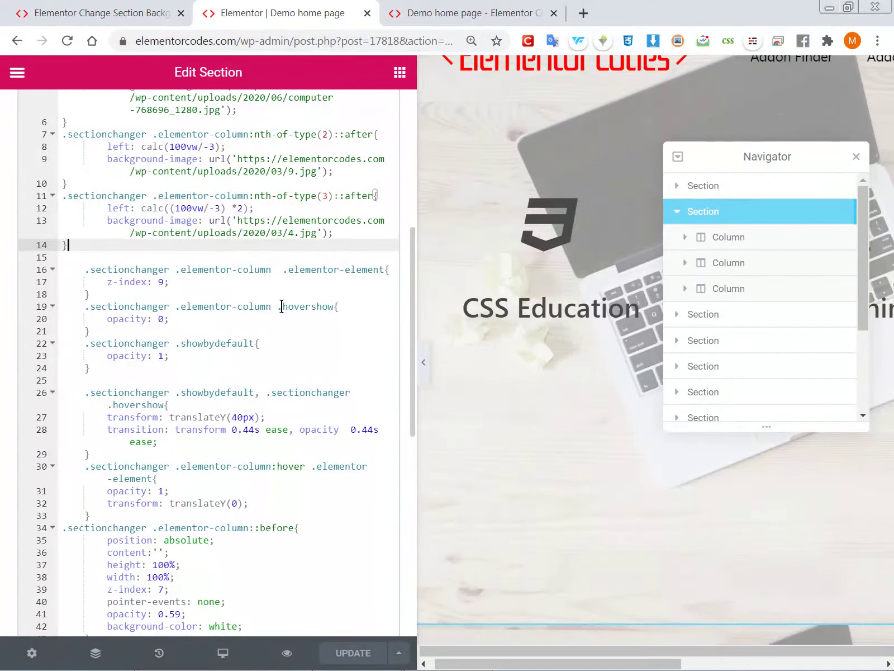
pyautogui.moveTo(283, 306); pyautogui.dragTo(332, 309)
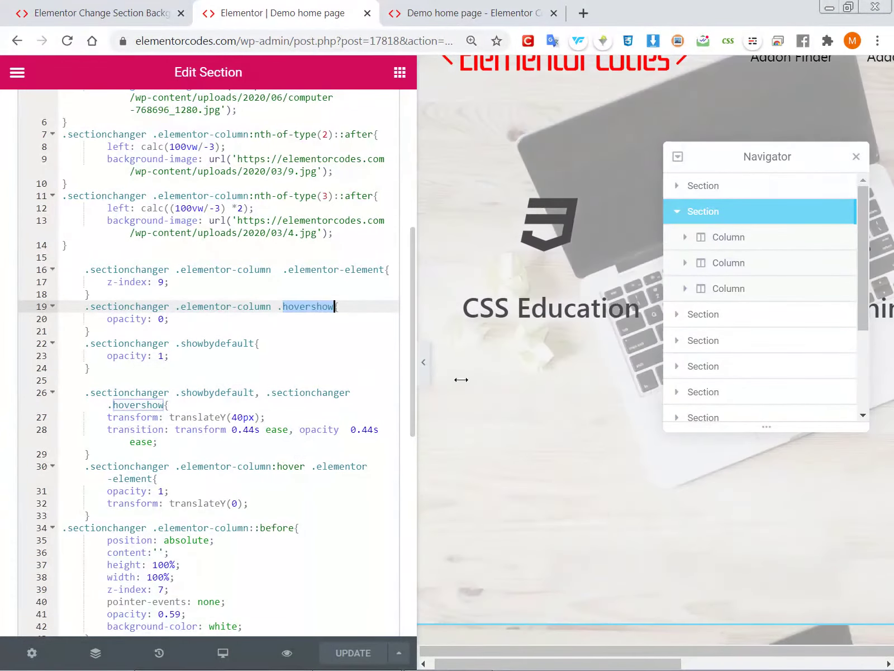
pyautogui.doubleClick(200, 344)
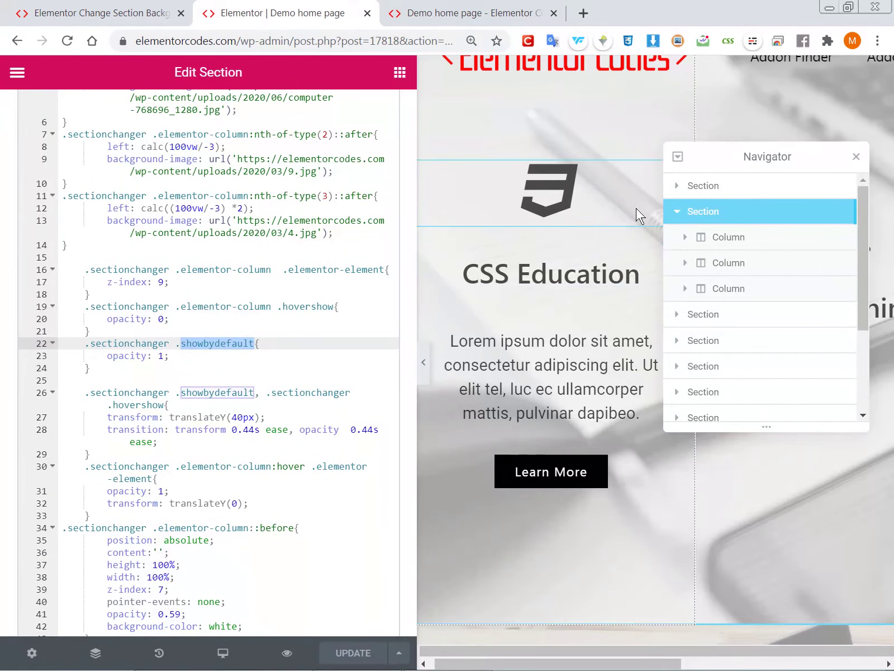
pyautogui.moveTo(743, 157); pyautogui.dragTo(874, 162)
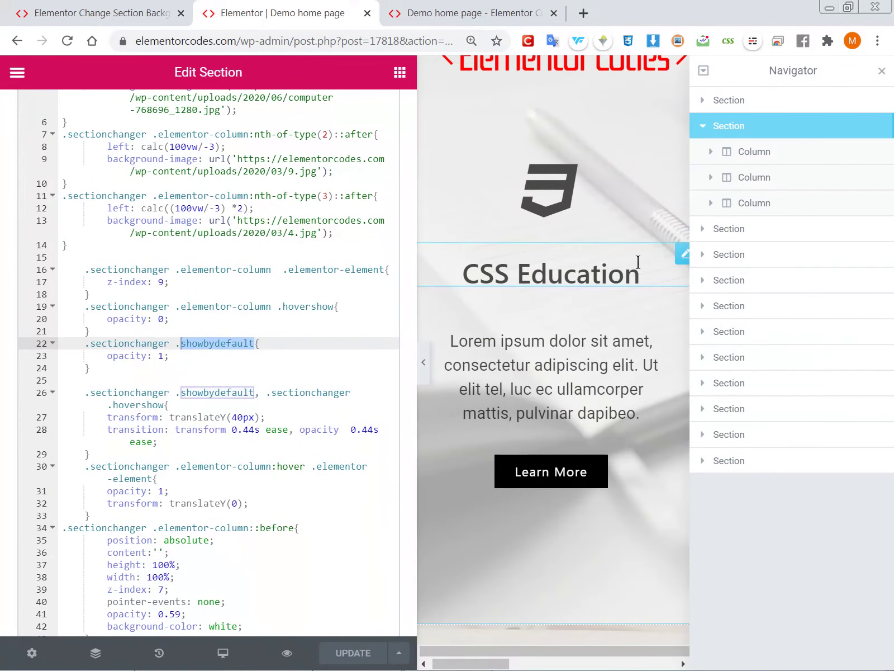
pyautogui.click(680, 254)
pyautogui.click(318, 122)
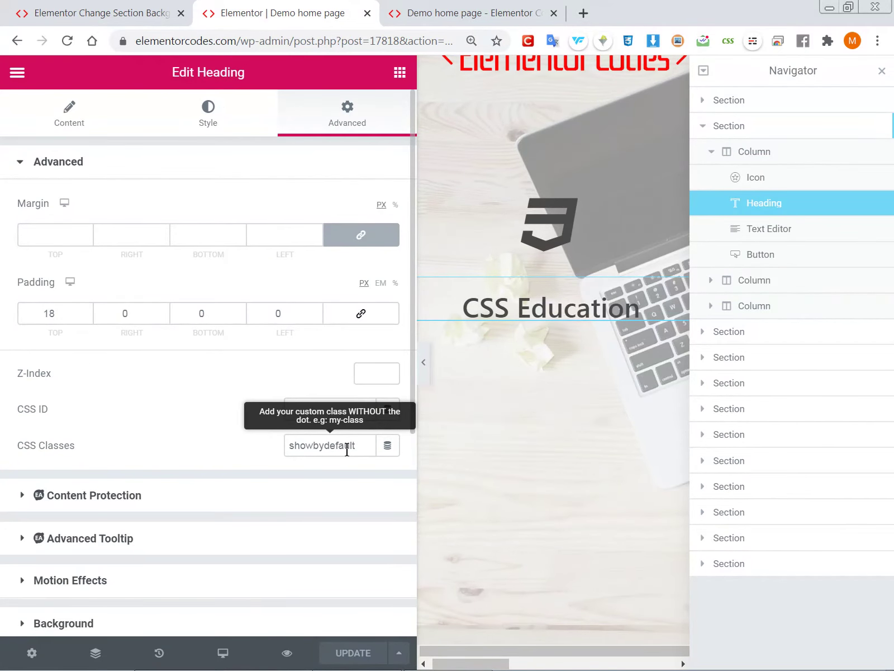
pyautogui.moveTo(543, 359)
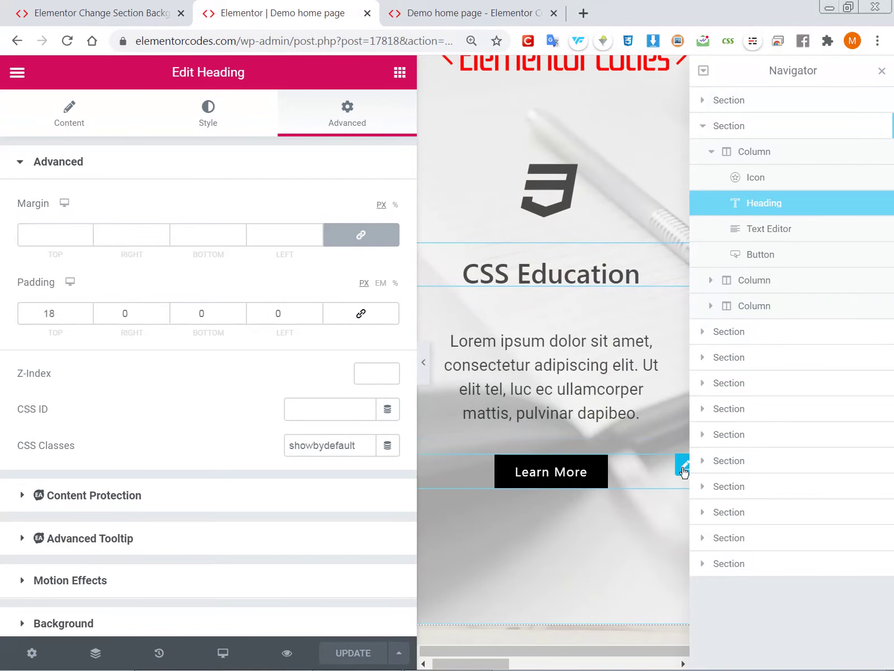
pyautogui.click(685, 472)
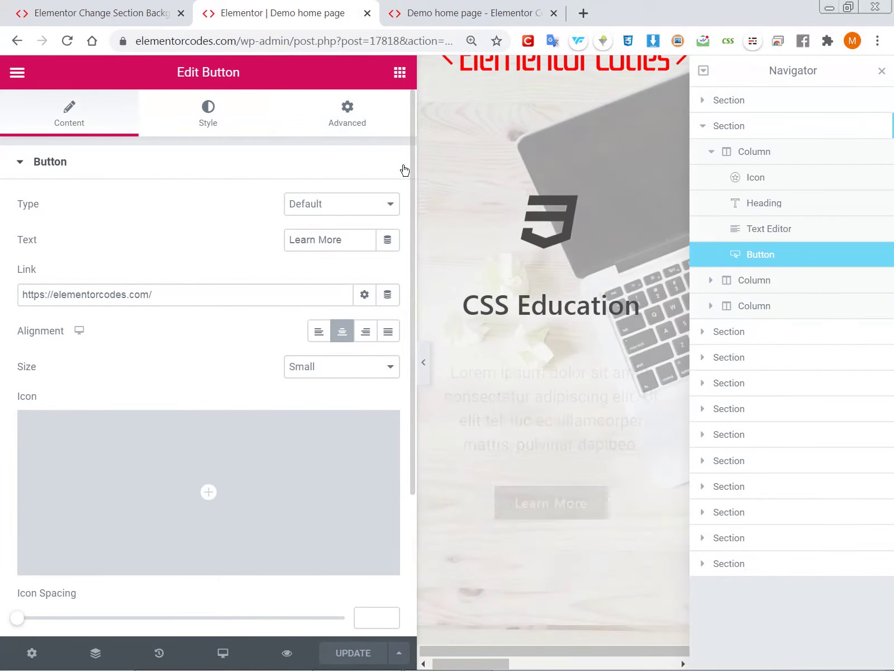
pyautogui.click(351, 123)
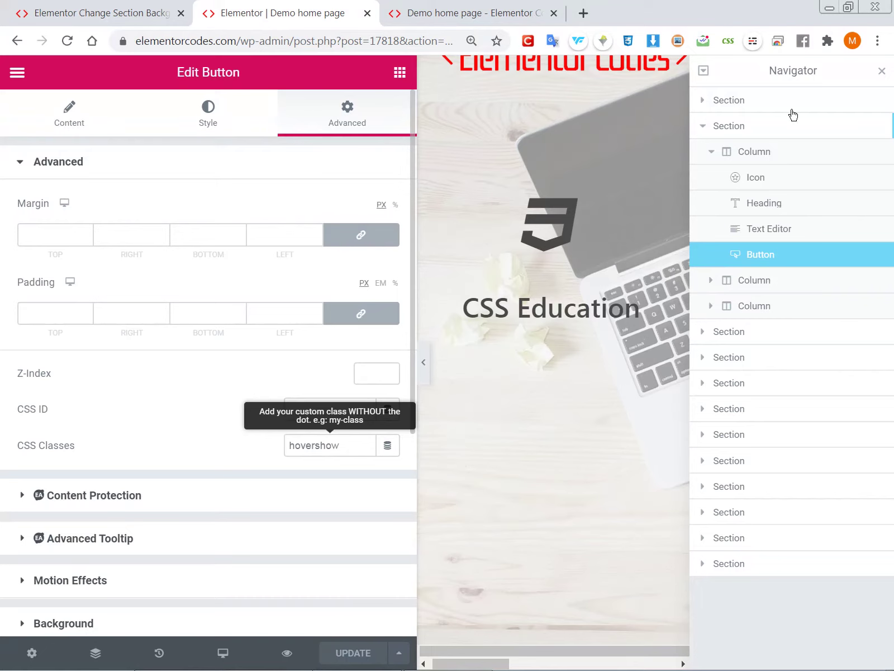
pyautogui.click(882, 71)
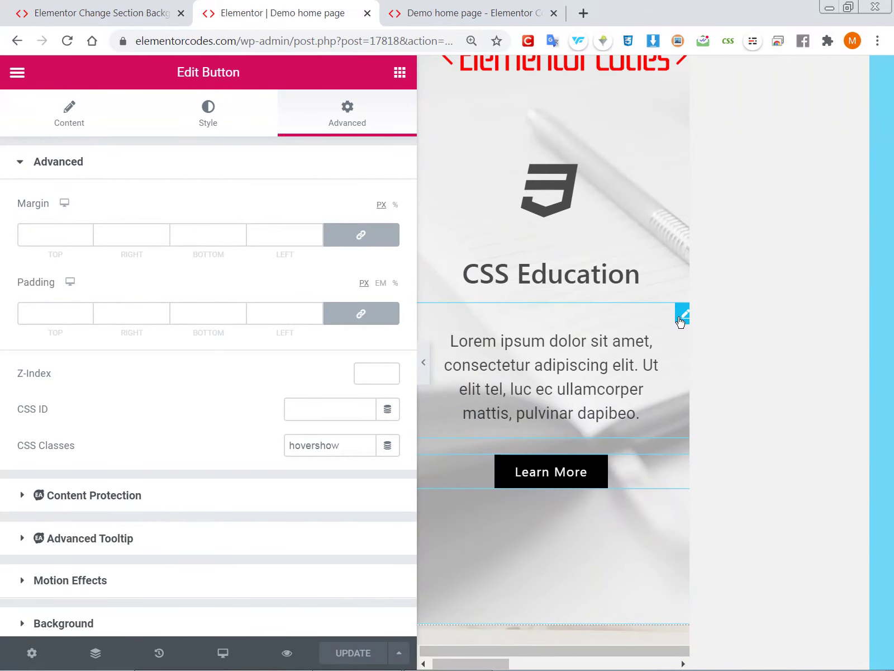
pyautogui.click(680, 316)
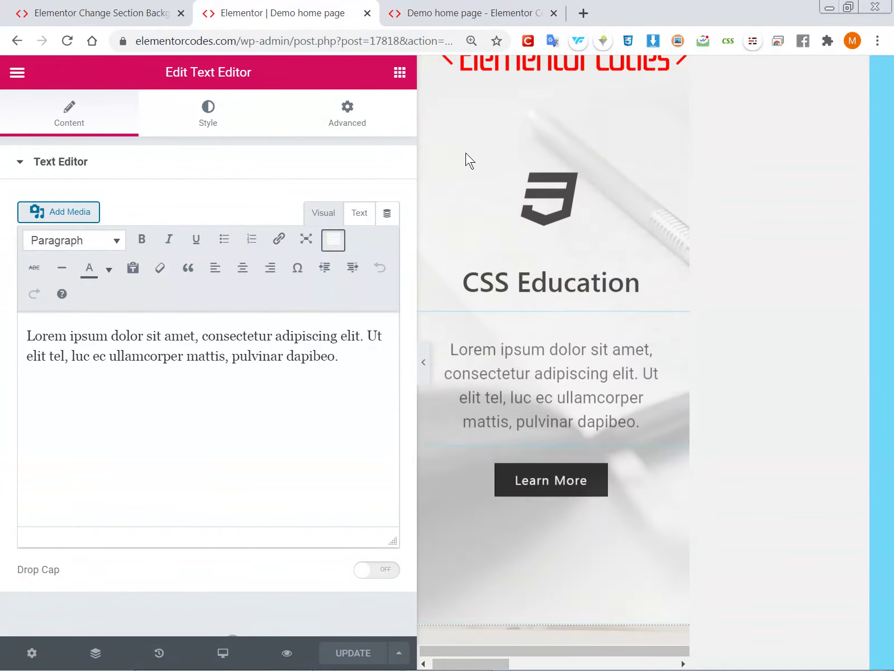
pyautogui.rightClick(601, 168)
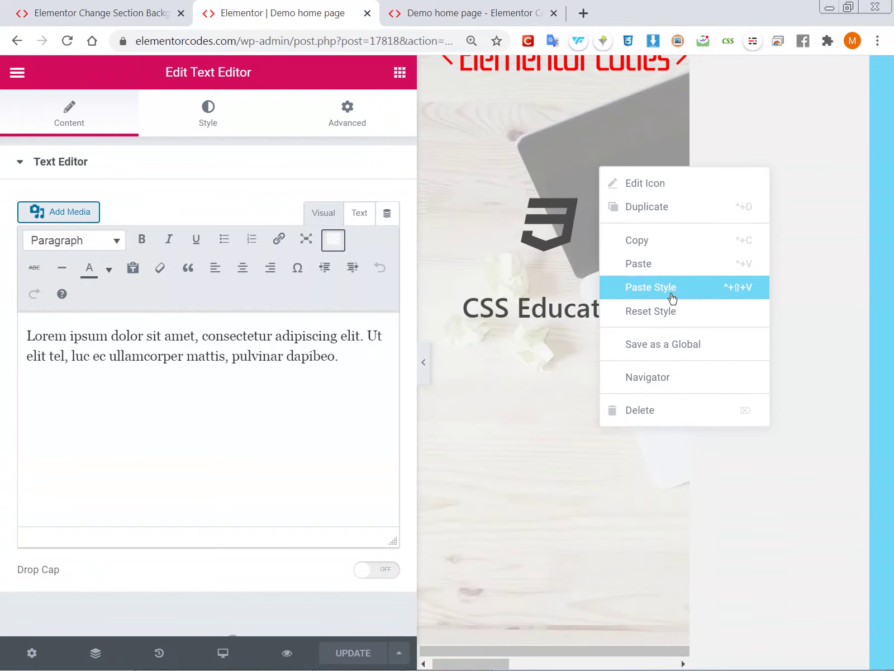
pyautogui.click(662, 376)
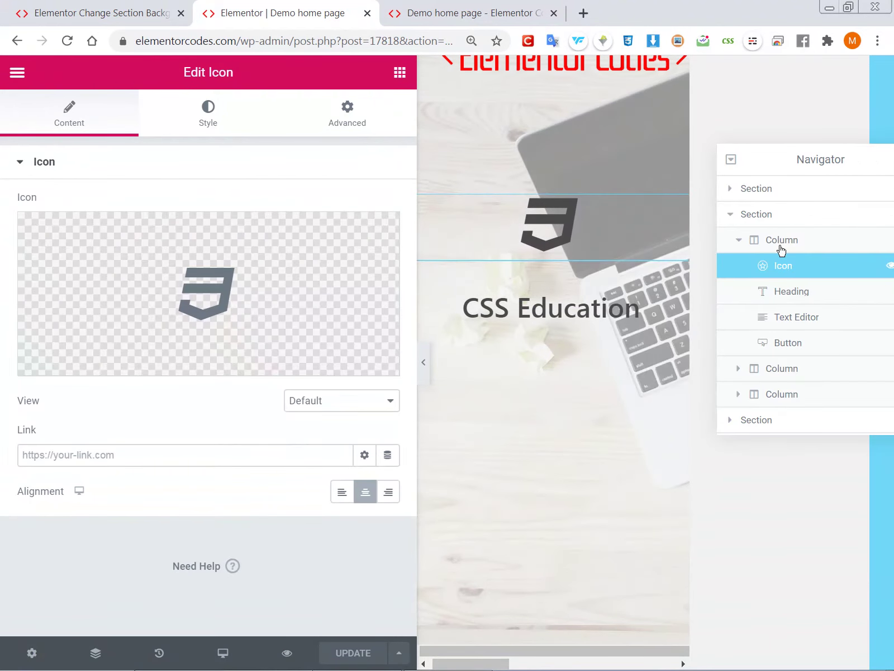
pyautogui.click(779, 224)
pyautogui.scroll(-6, 217, 402)
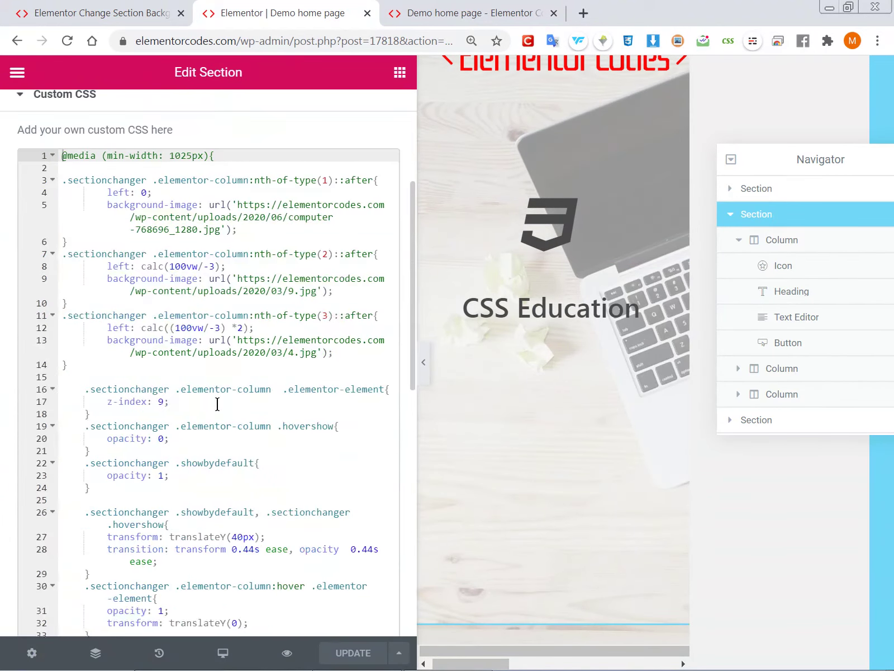
pyautogui.scroll(-2, 218, 404)
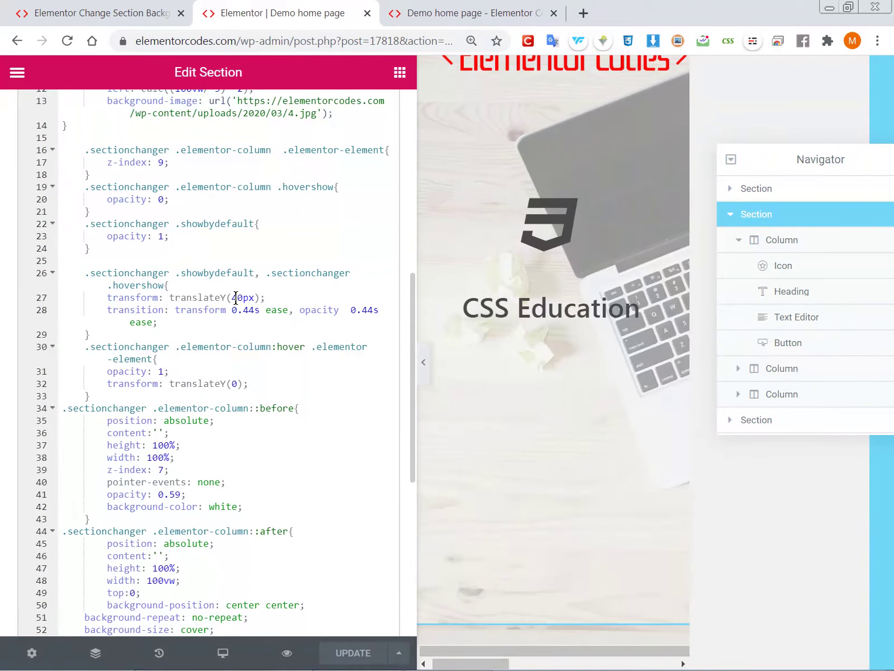
pyautogui.click(237, 297)
pyautogui.press('BackSpace')
pyautogui.write('1')
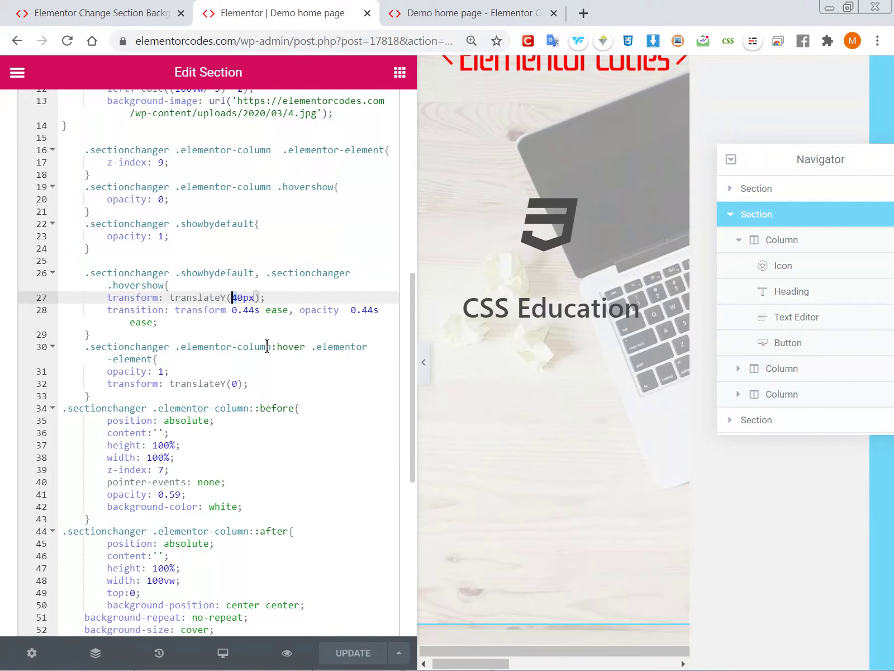
pyautogui.click(276, 286)
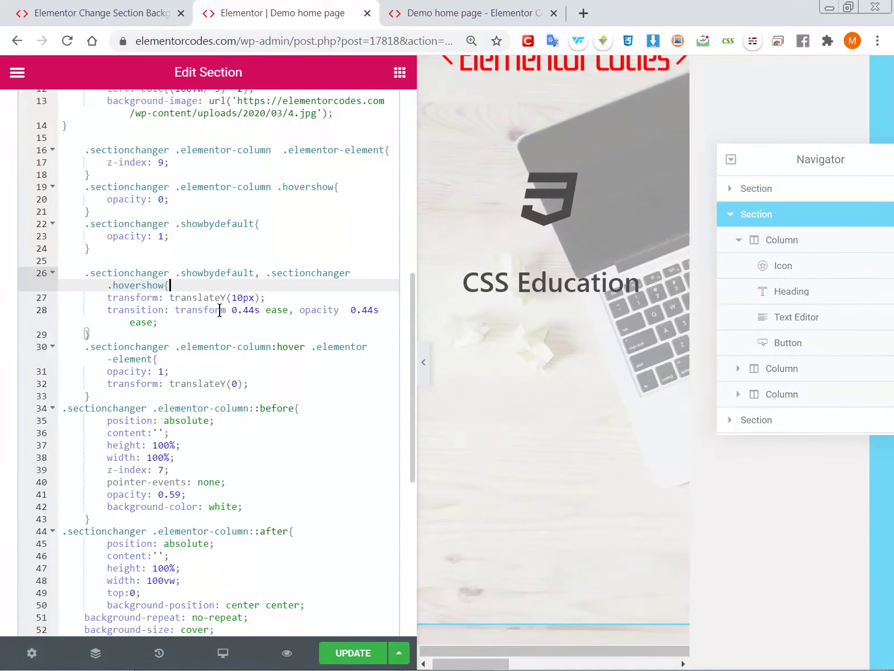
pyautogui.doubleClick(235, 297)
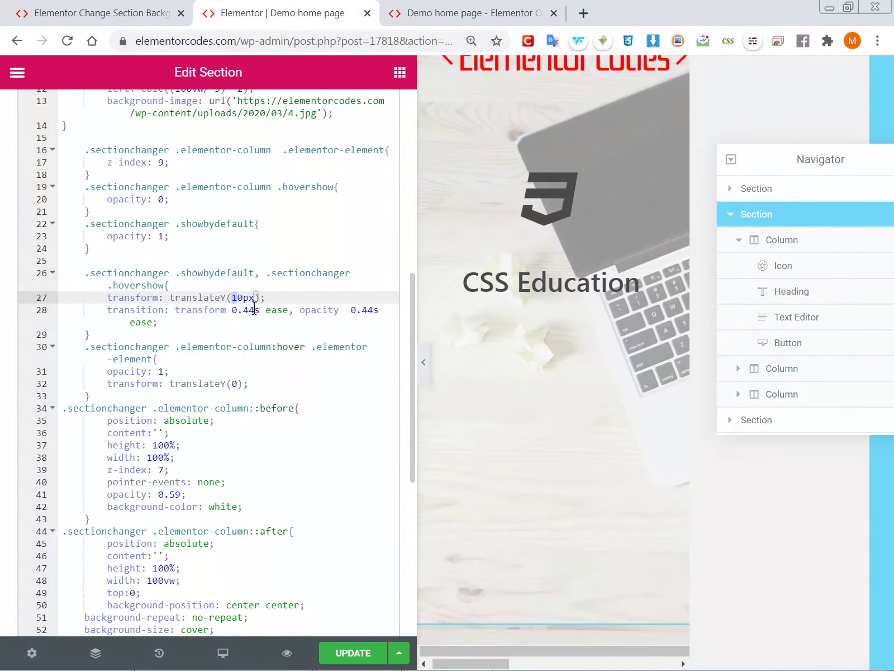
pyautogui.write('4')
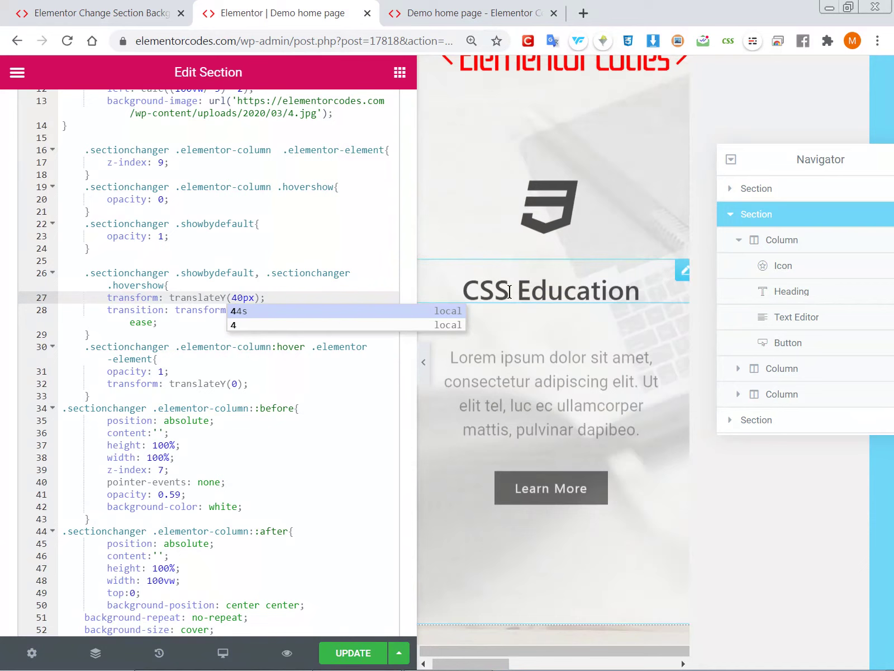
pyautogui.click(279, 384)
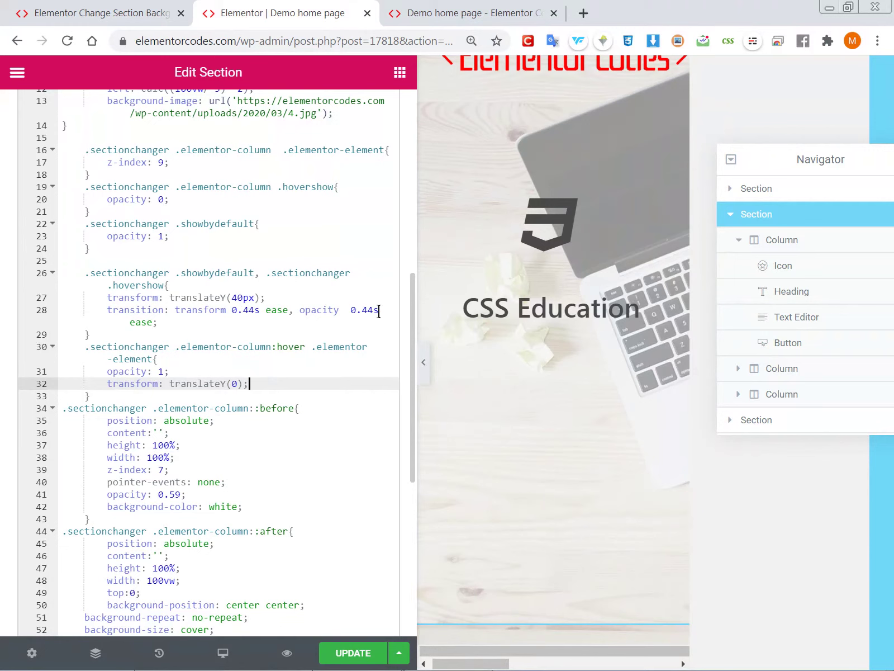
# Inspect the transition timings on line 28 and on line 56 of the Custom CSS.
pyautogui.moveTo(379, 311); pyautogui.dragTo(225, 312)
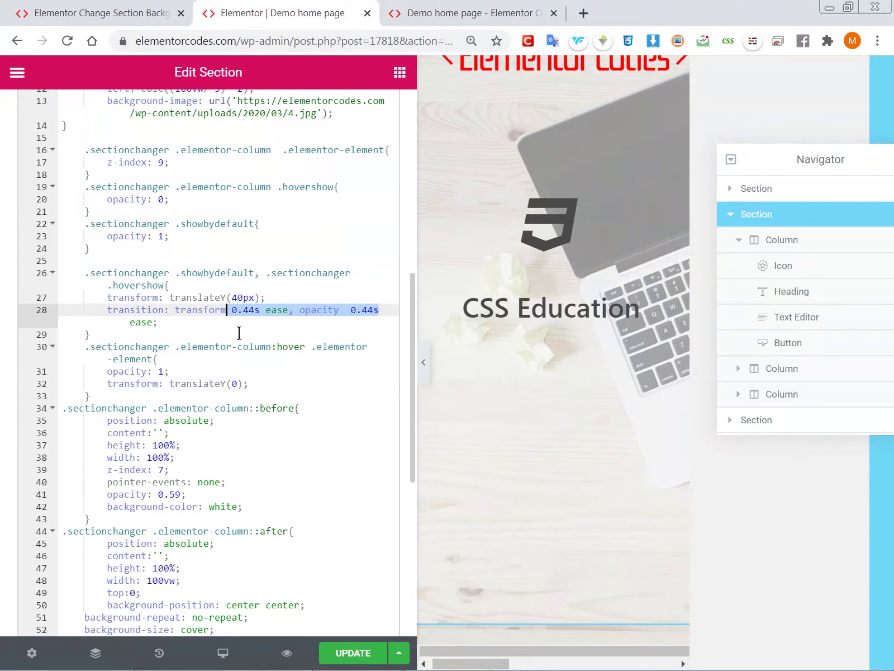
pyautogui.click(239, 334)
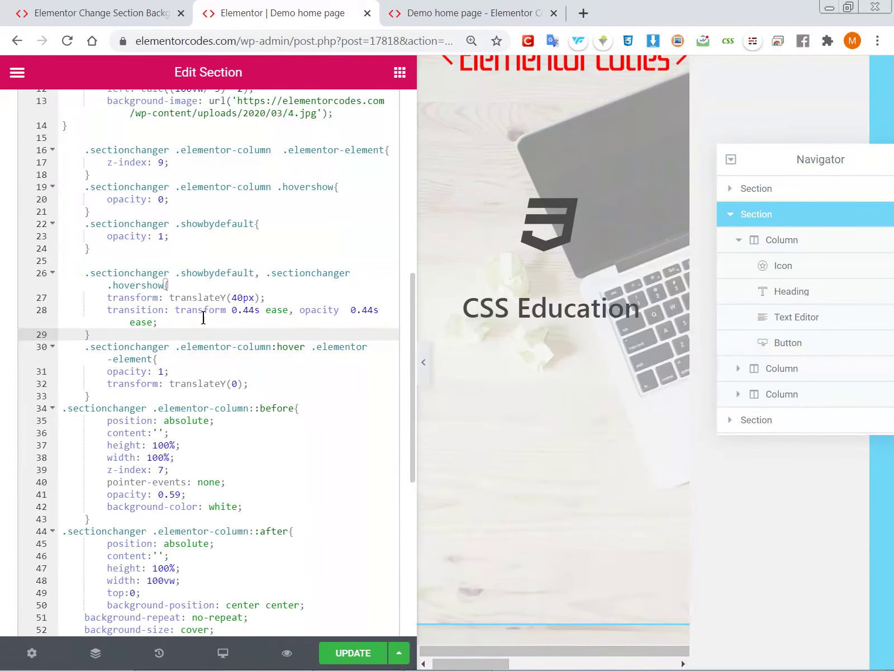
pyautogui.scroll(-2, 291, 387)
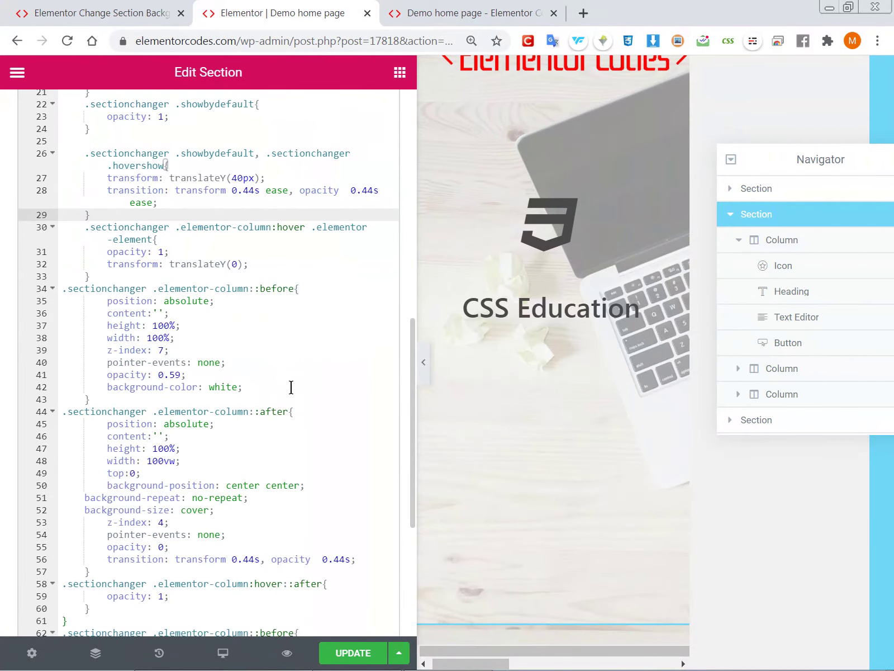
pyautogui.scroll(-2, 291, 387)
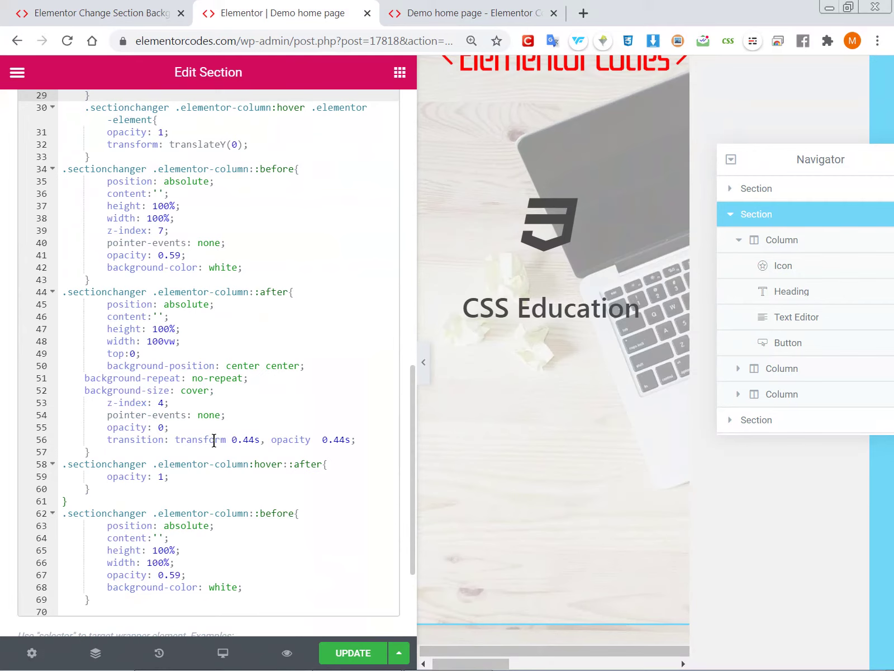
pyautogui.moveTo(231, 440); pyautogui.dragTo(355, 443)
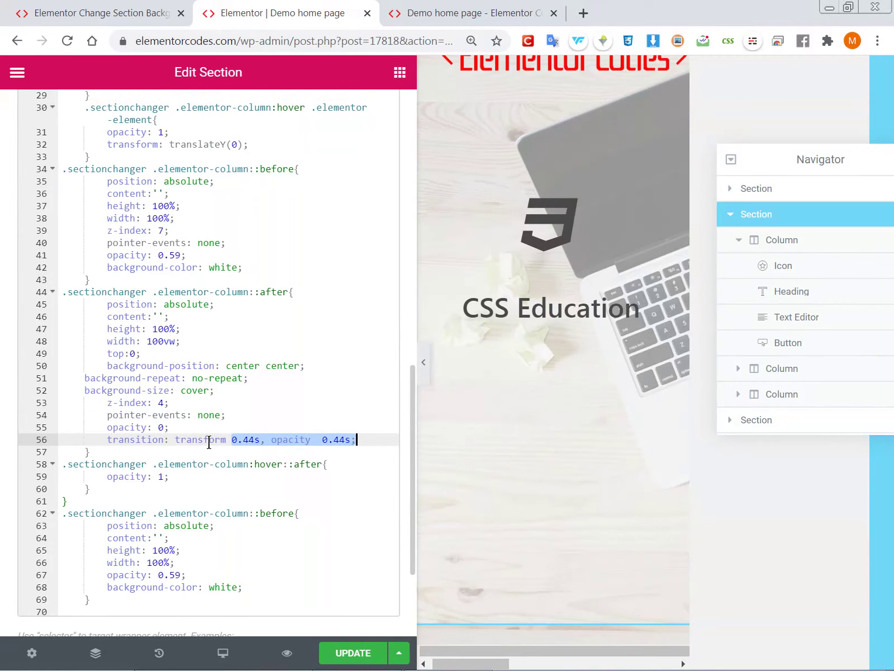
pyautogui.click(323, 439)
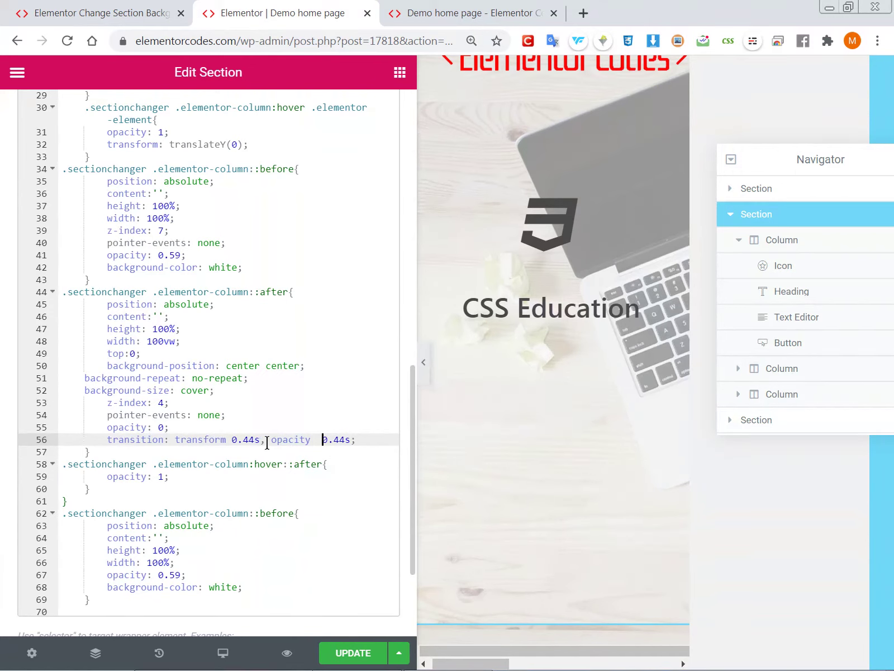
# Delete 'transform 0.44s, ' from line 56's transition, leaving 'opacity 0.44s' with clean spacing.
pyautogui.moveTo(272, 439); pyautogui.dragTo(174, 439)
pyautogui.press('BackSpace')
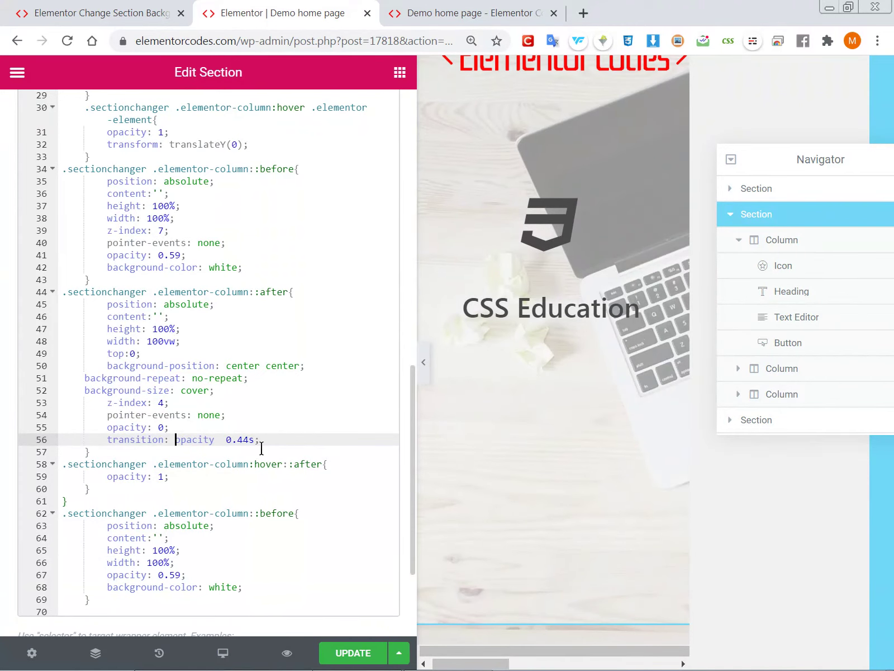
pyautogui.press('BackSpace')
pyautogui.moveTo(251, 439); pyautogui.dragTo(221, 439)
pyautogui.click(220, 439)
pyautogui.press('BackSpace')
# Save the updated Custom CSS and switch to the live Demo home page.
pyautogui.click(351, 652)
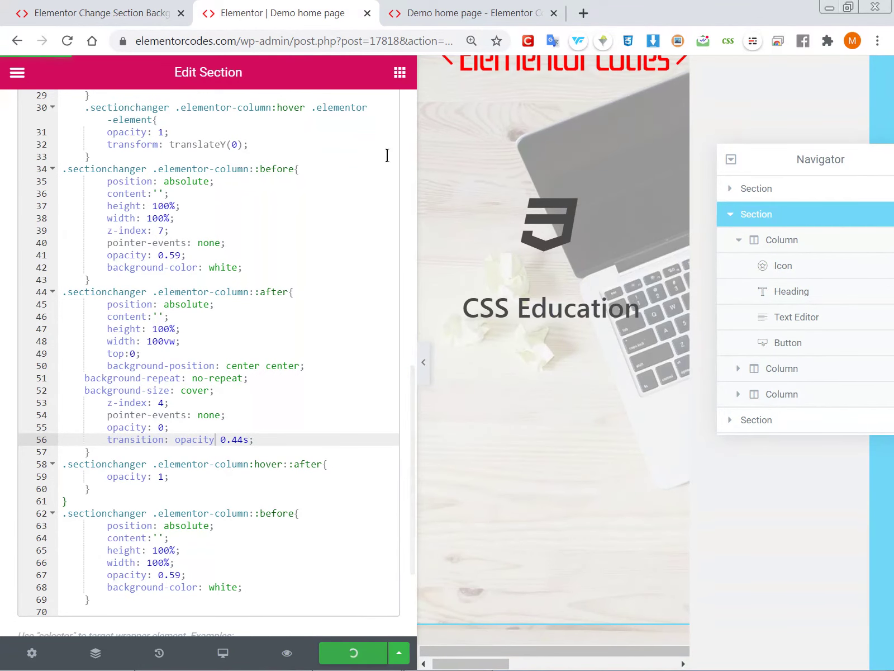
pyautogui.click(444, 8)
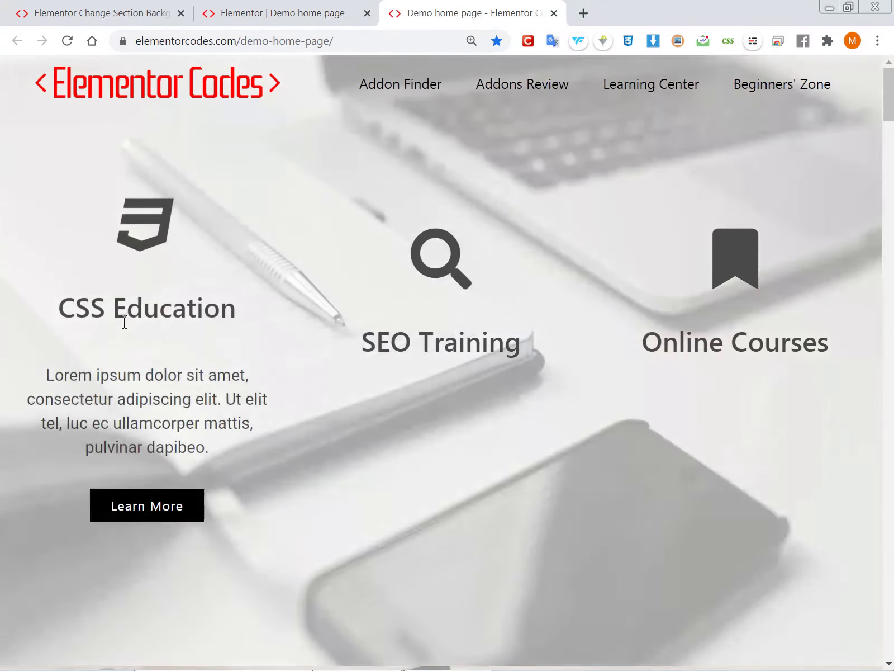
pyautogui.moveTo(405, 319)
pyautogui.moveTo(664, 320)
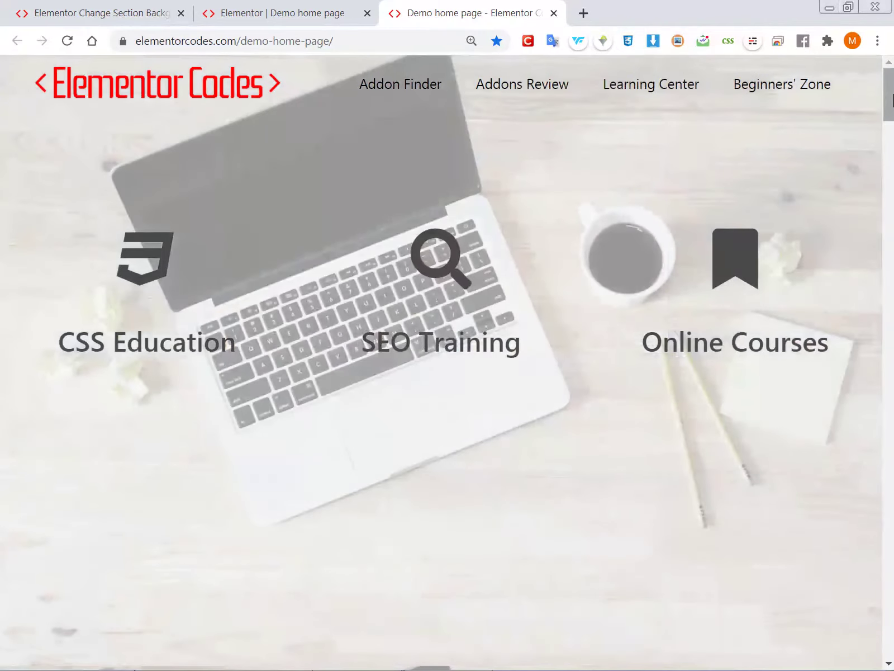
pyautogui.moveTo(891, 100); pyautogui.dragTo(892, 155)
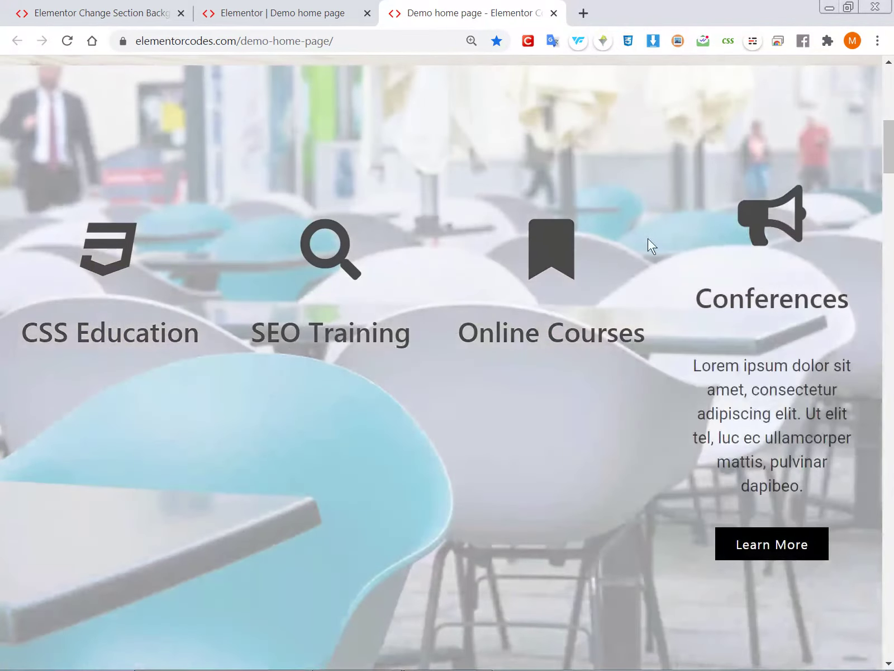
# Hover the CSS Education, SEO Training and Online Courses columns in turn to check each background swap.
pyautogui.moveTo(585, 242)
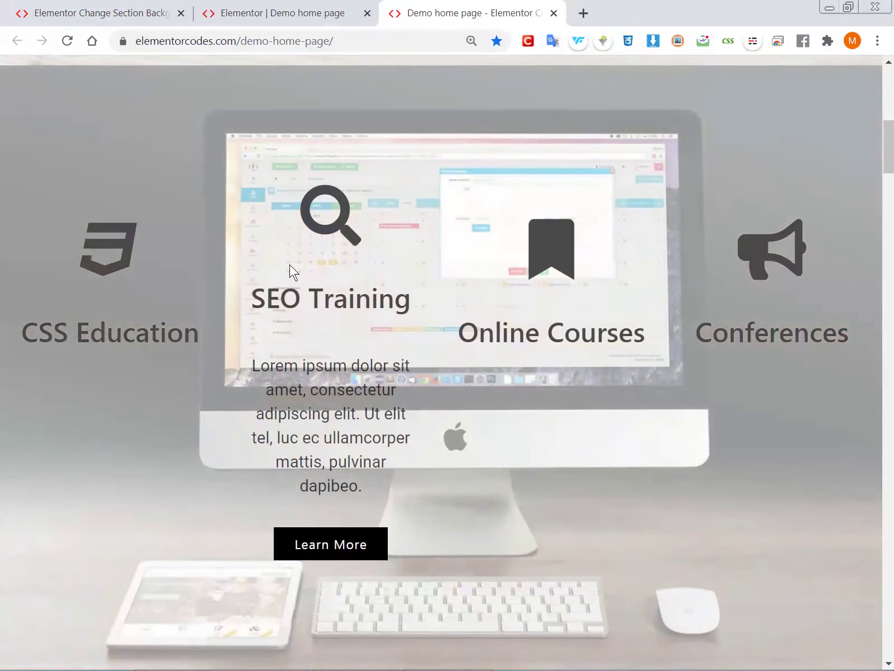
pyautogui.moveTo(163, 268)
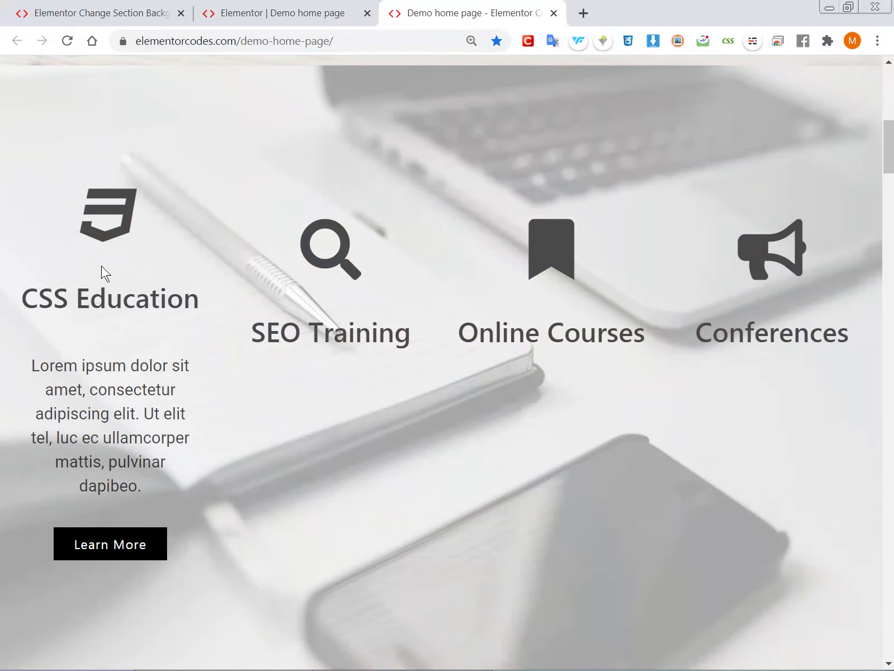
pyautogui.moveTo(324, 276)
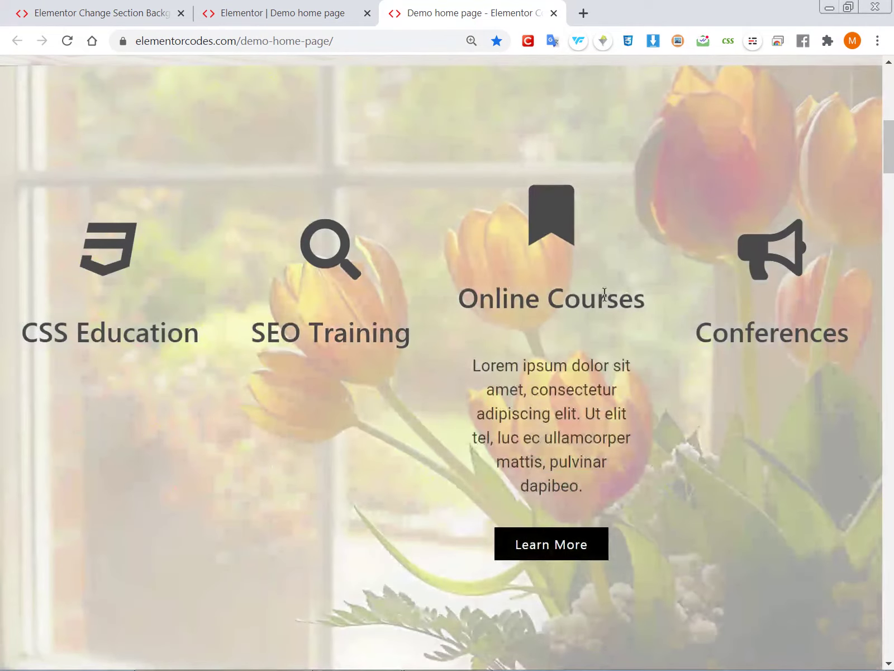
pyautogui.moveTo(774, 305)
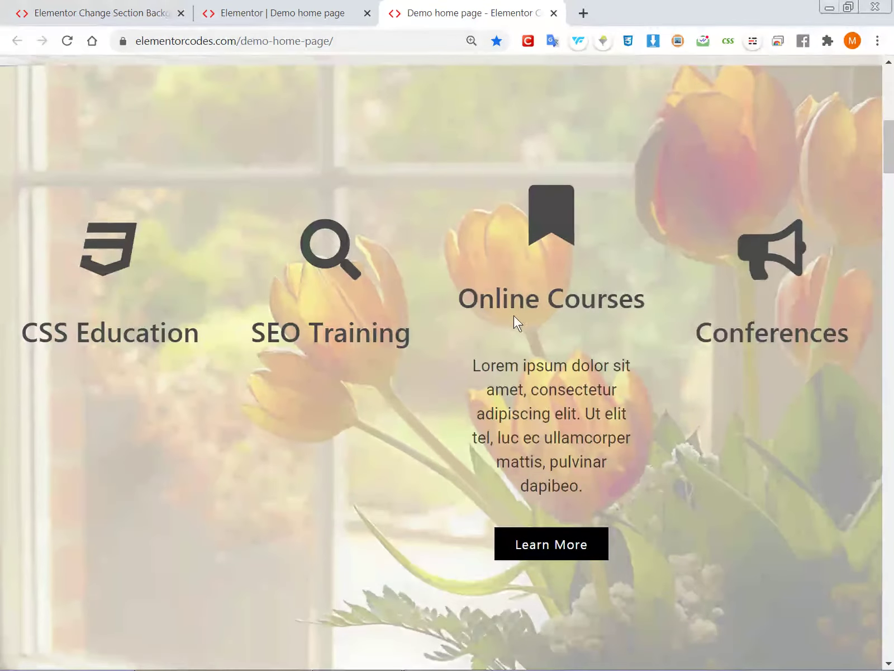
pyautogui.moveTo(299, 319)
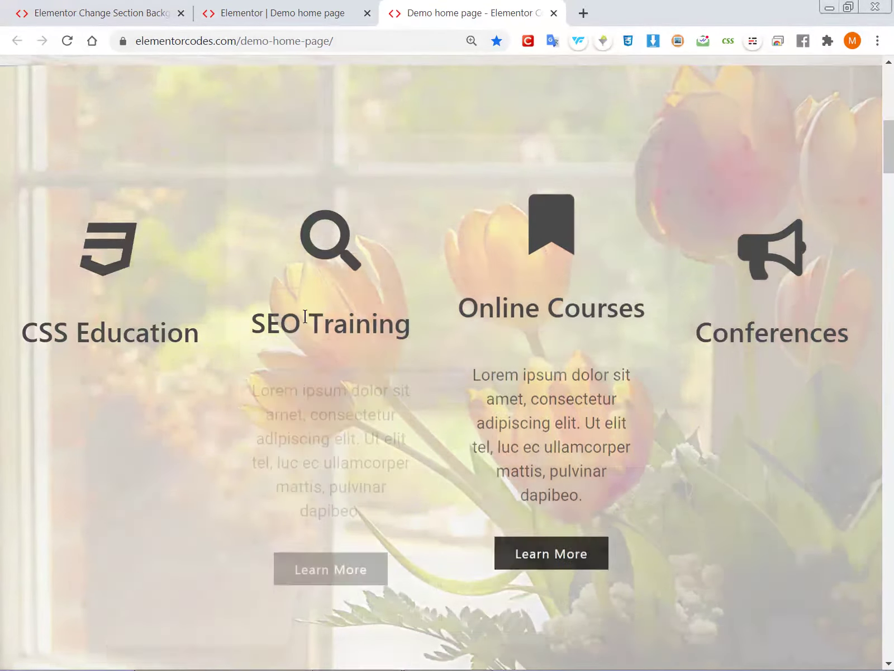
pyautogui.moveTo(188, 319)
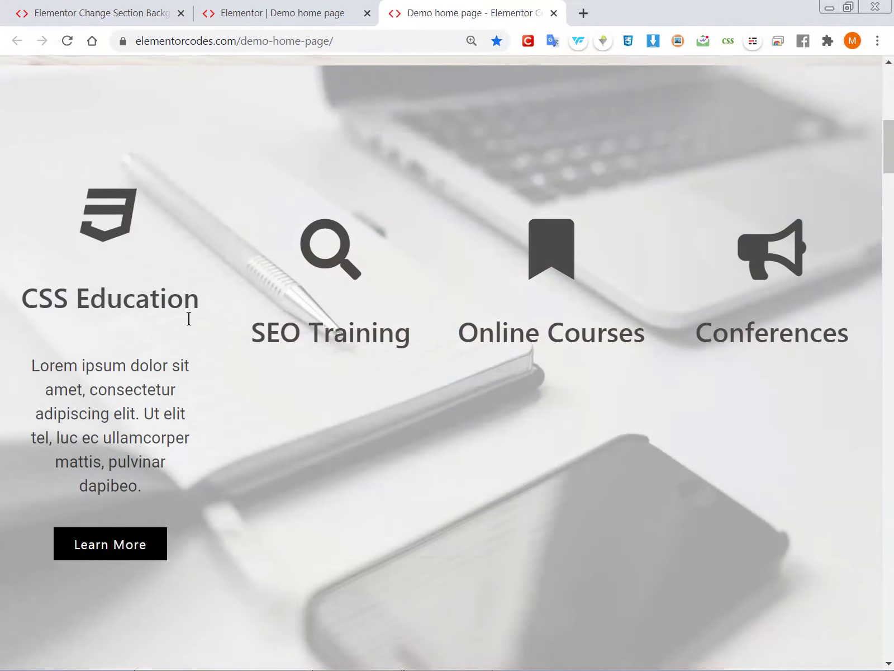
pyautogui.scroll(1, 188, 318)
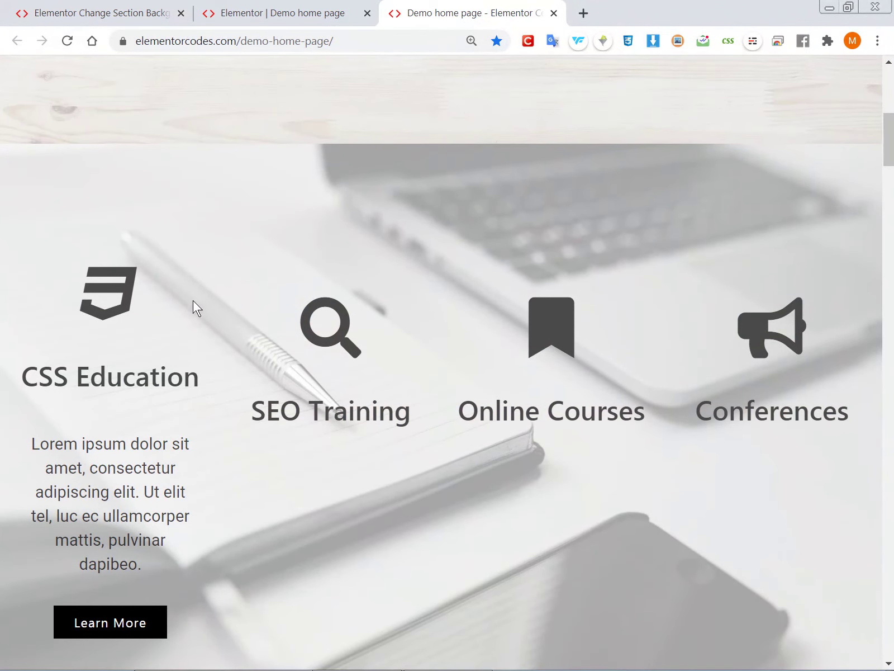
pyautogui.scroll(-1, 177, 312)
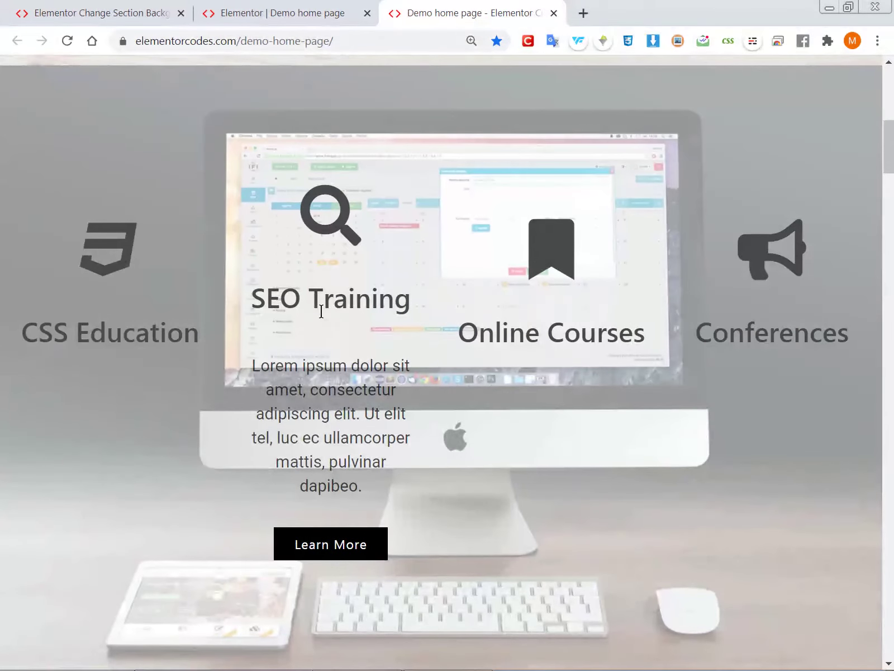
pyautogui.moveTo(563, 307)
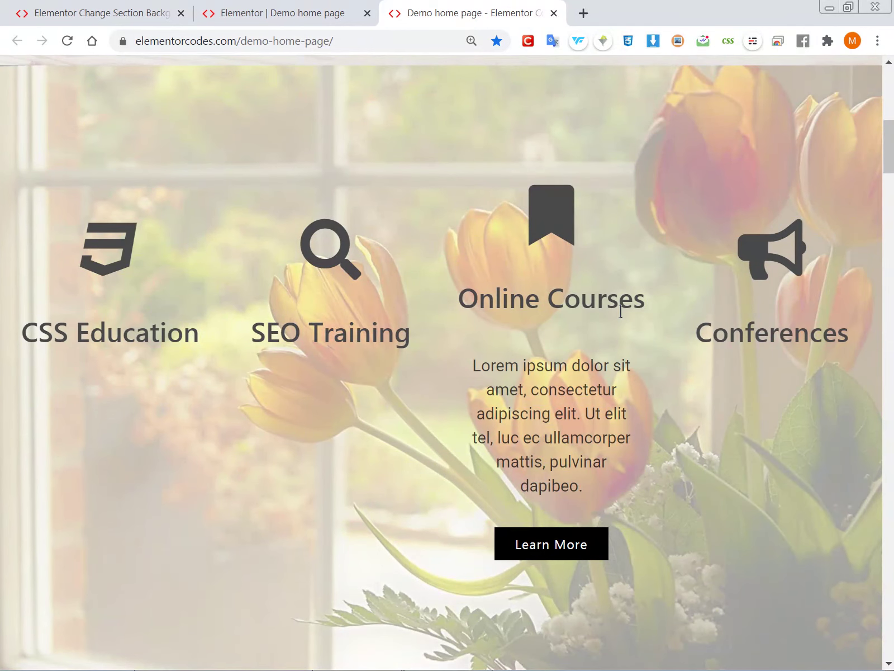
pyautogui.moveTo(741, 320)
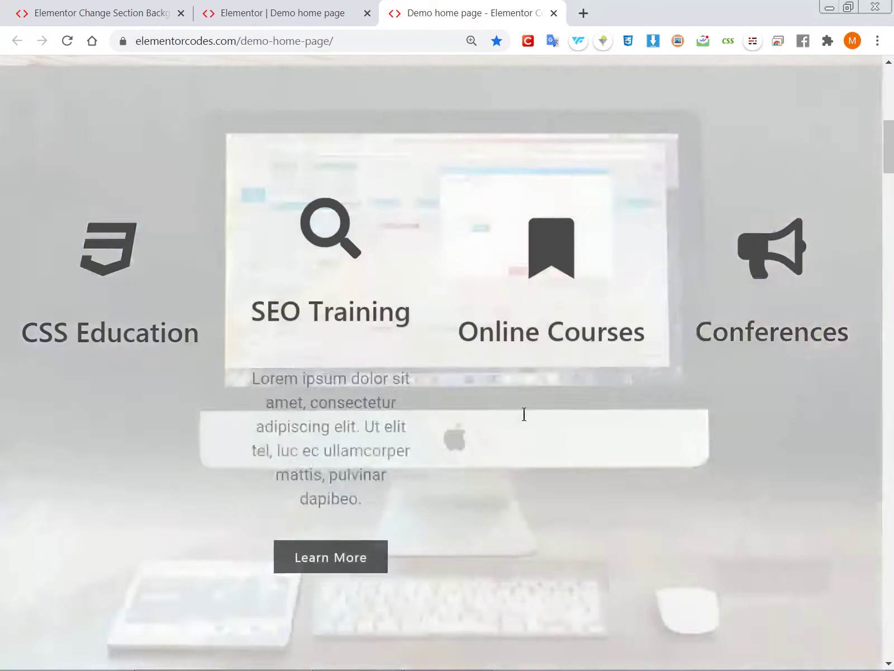
pyautogui.moveTo(548, 383)
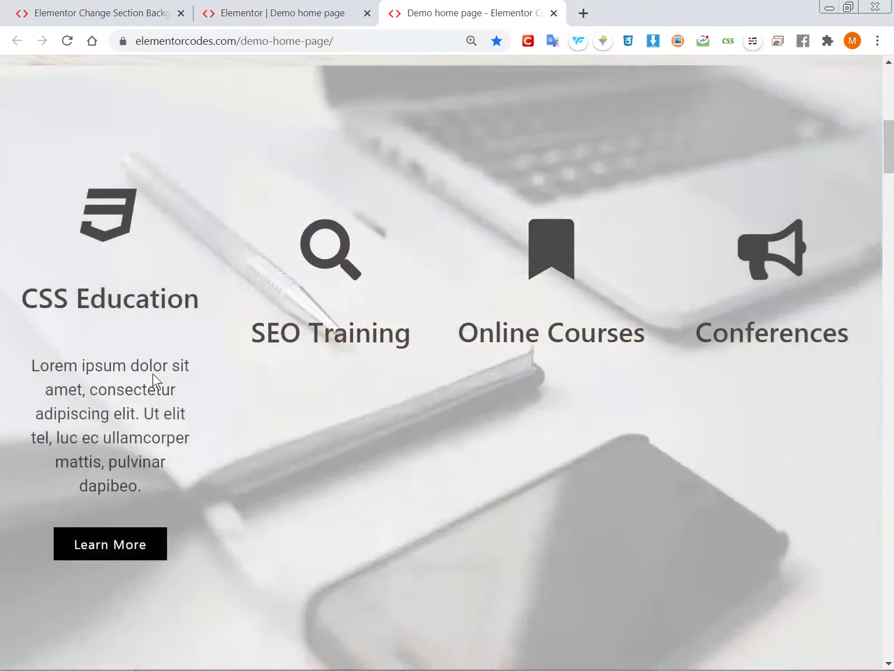
pyautogui.moveTo(364, 375)
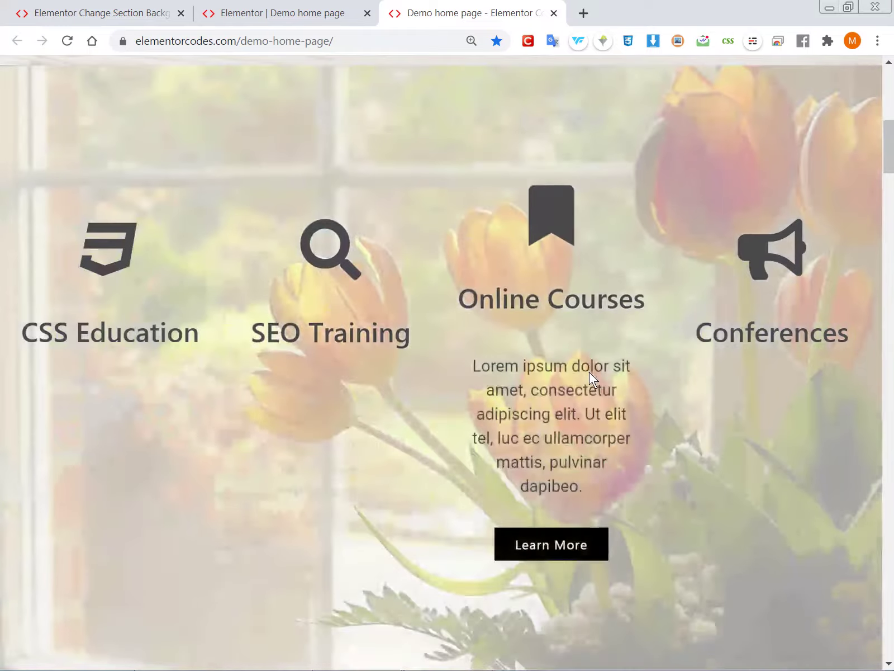
pyautogui.moveTo(771, 368)
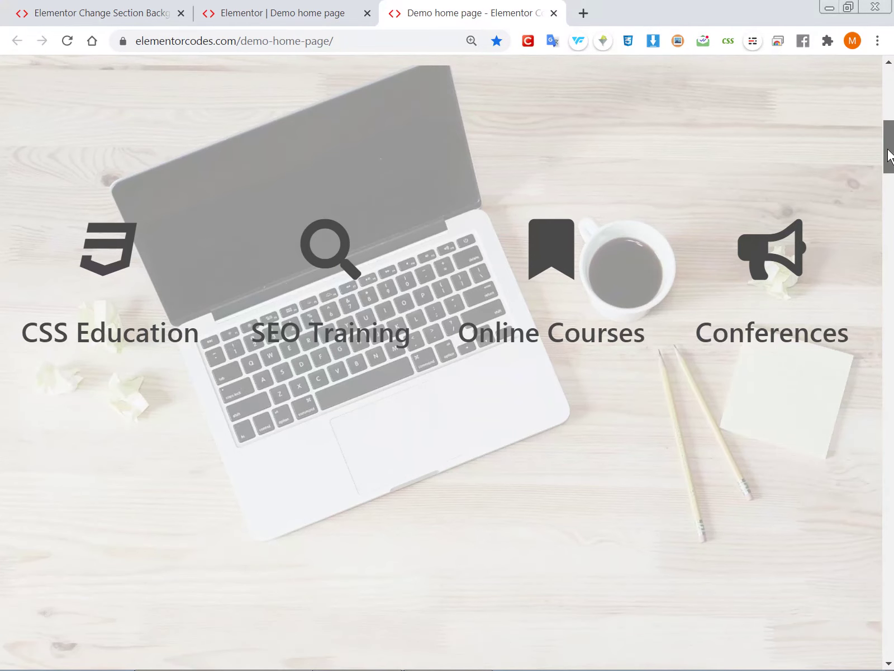
pyautogui.moveTo(891, 144); pyautogui.dragTo(887, 97)
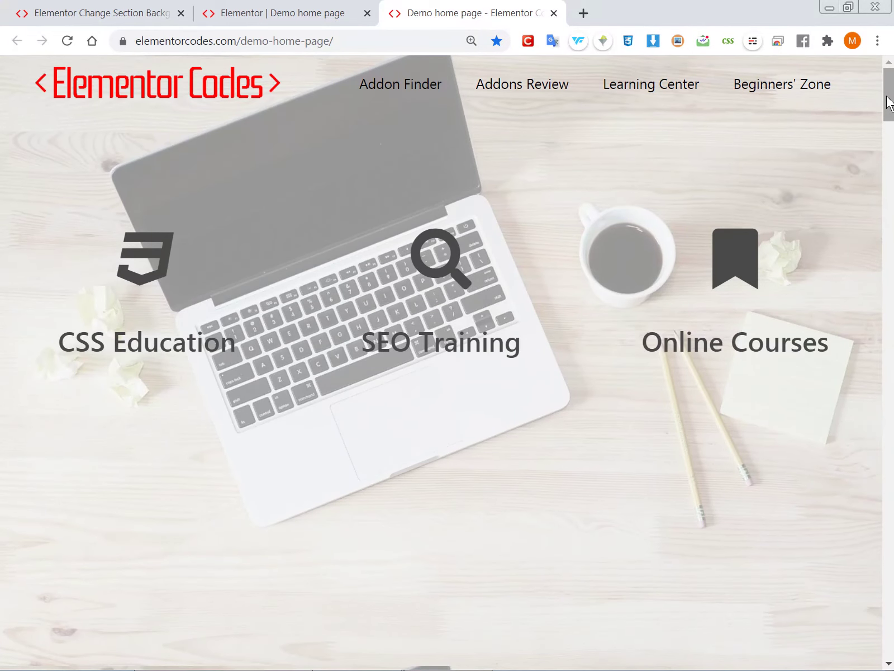